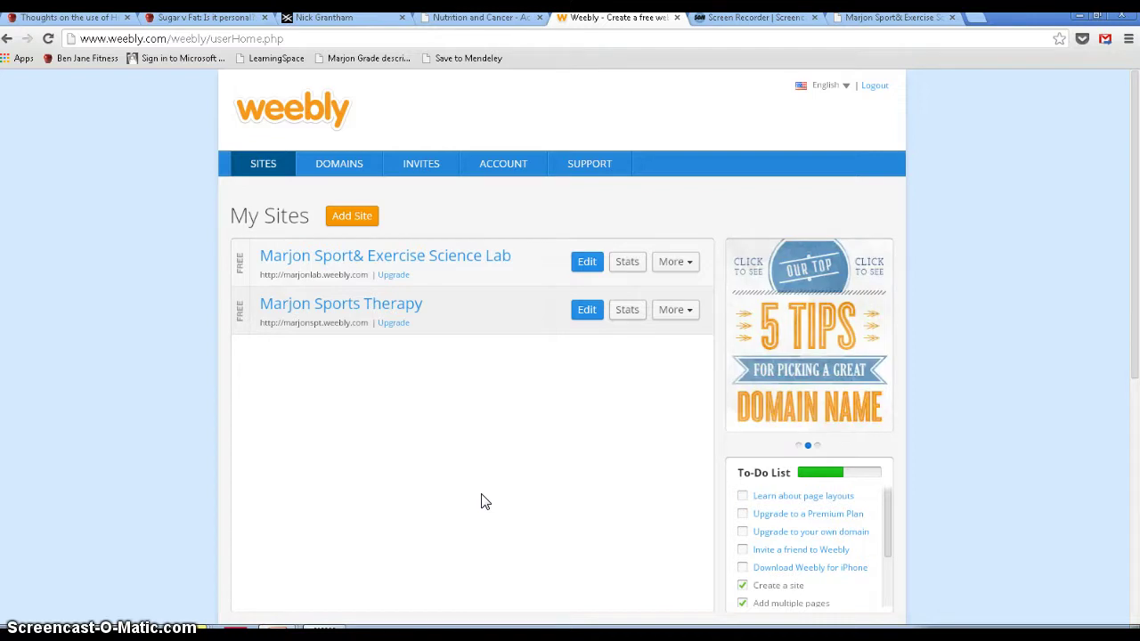
# Start a new Weebly site as a standard Site, not a blog or store
pyautogui.click(480, 480)
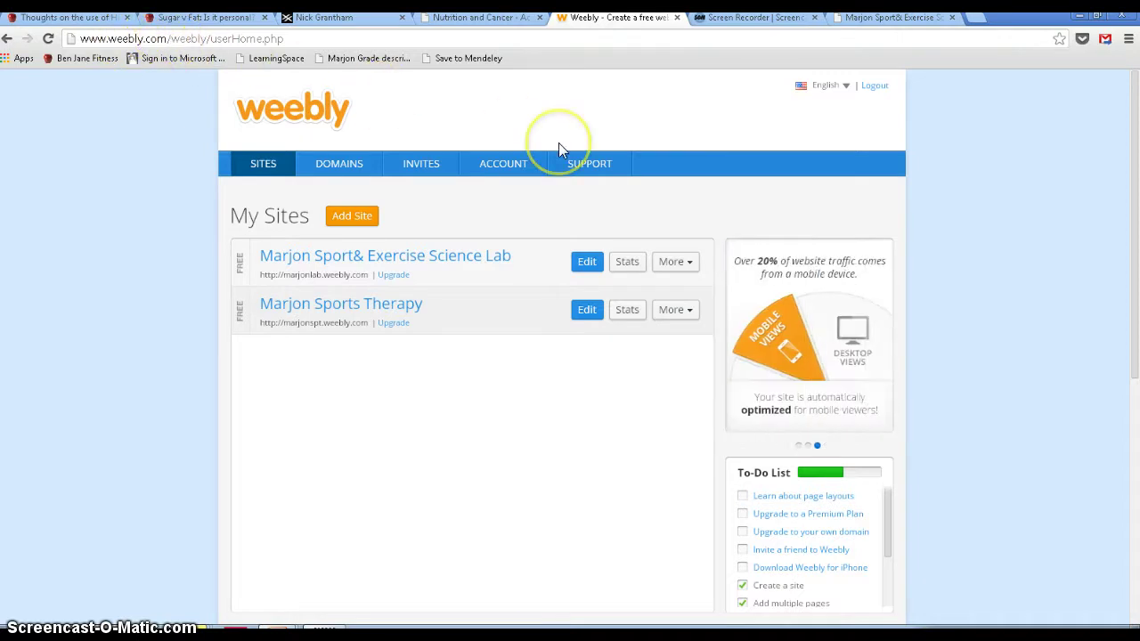
pyautogui.click(354, 222)
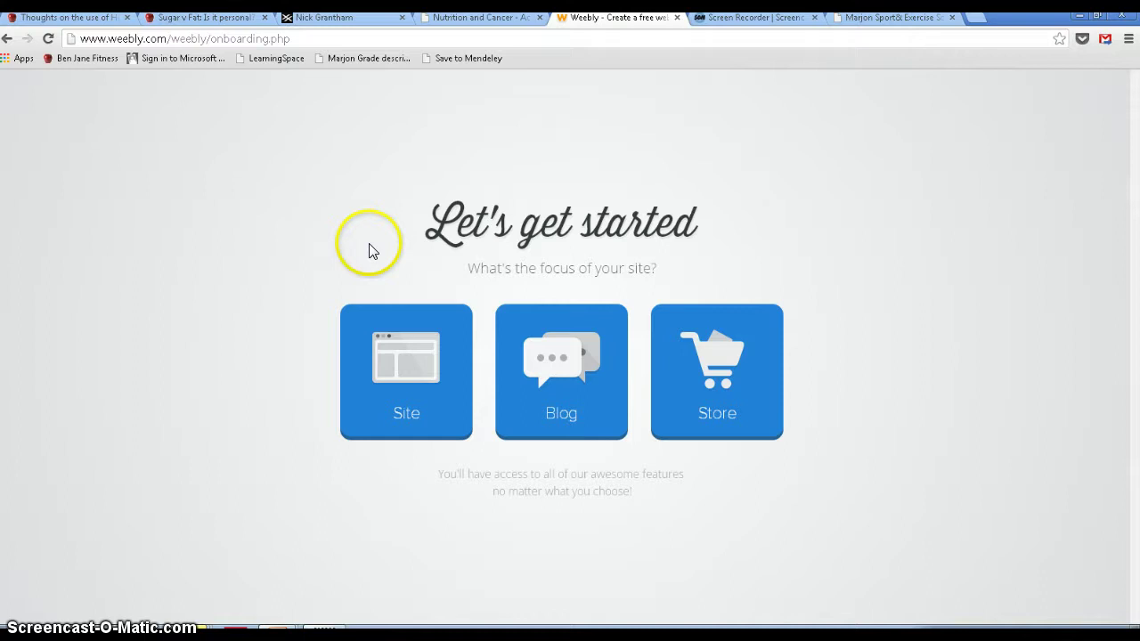
pyautogui.click(439, 396)
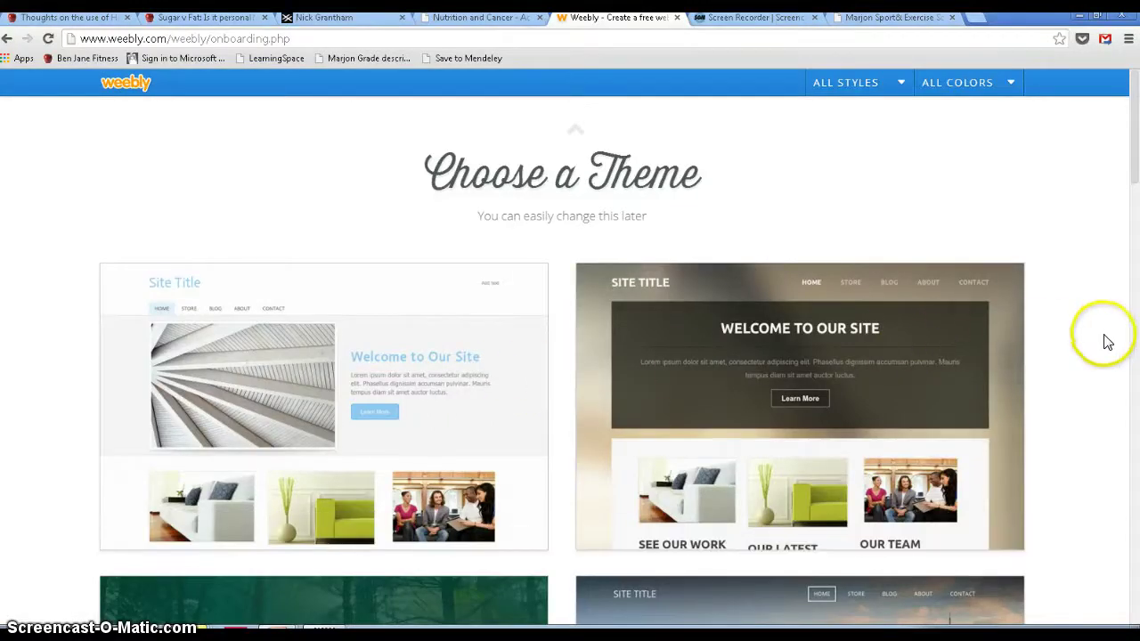
# Choose the coffee-cup theme with the wood-panel background from the theme gallery
pyautogui.scroll(-6, 1103, 343)
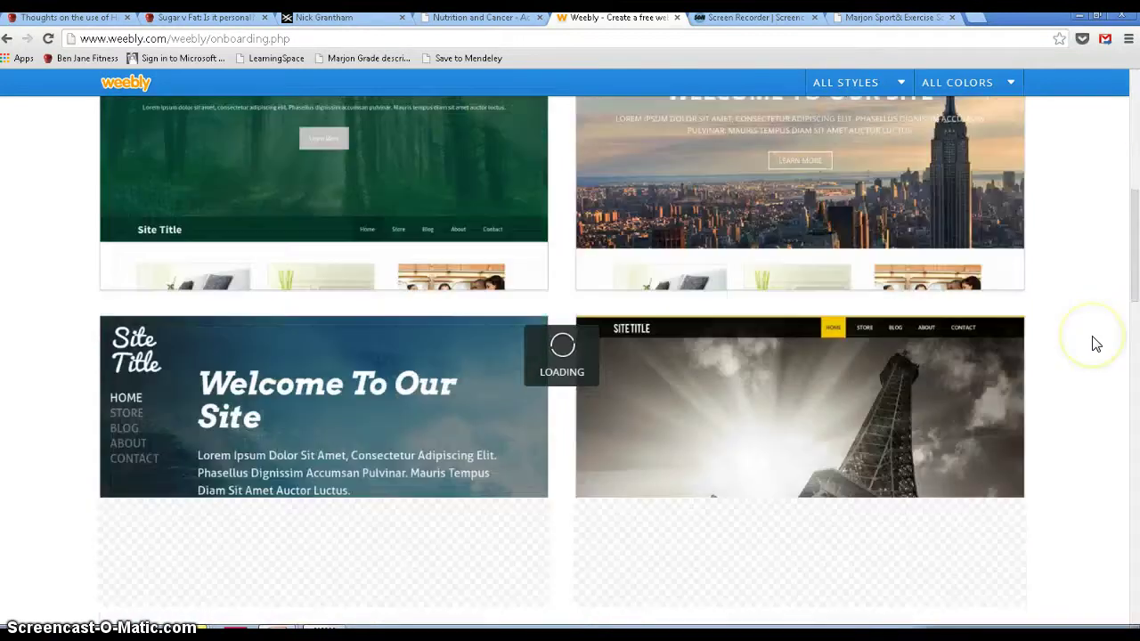
pyautogui.scroll(-5, 1095, 345)
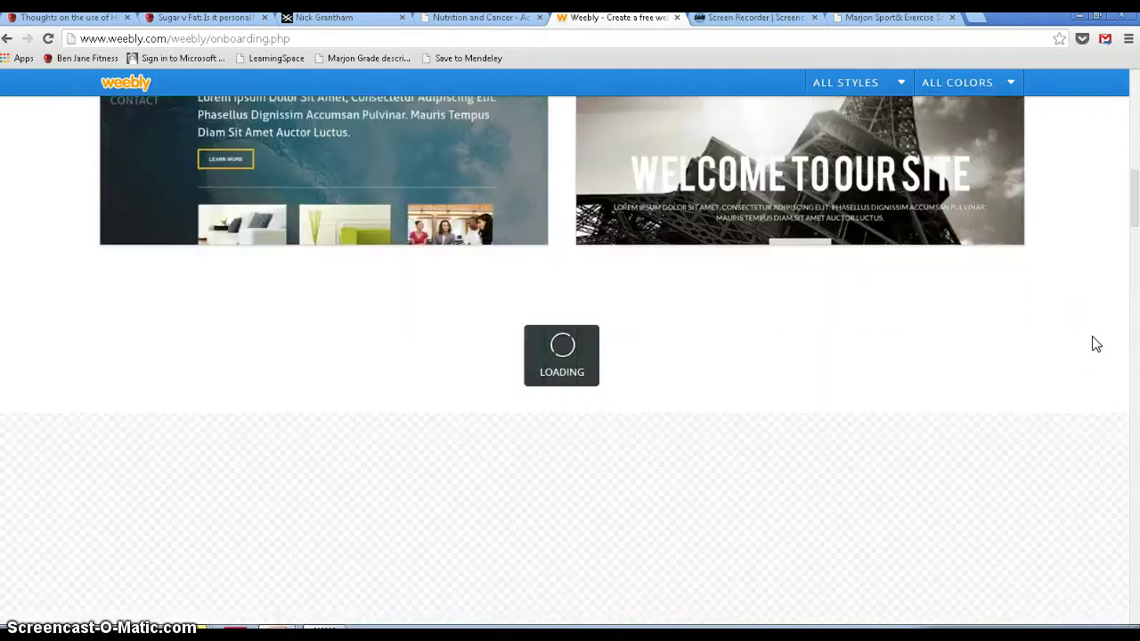
pyautogui.scroll(-1, 1095, 344)
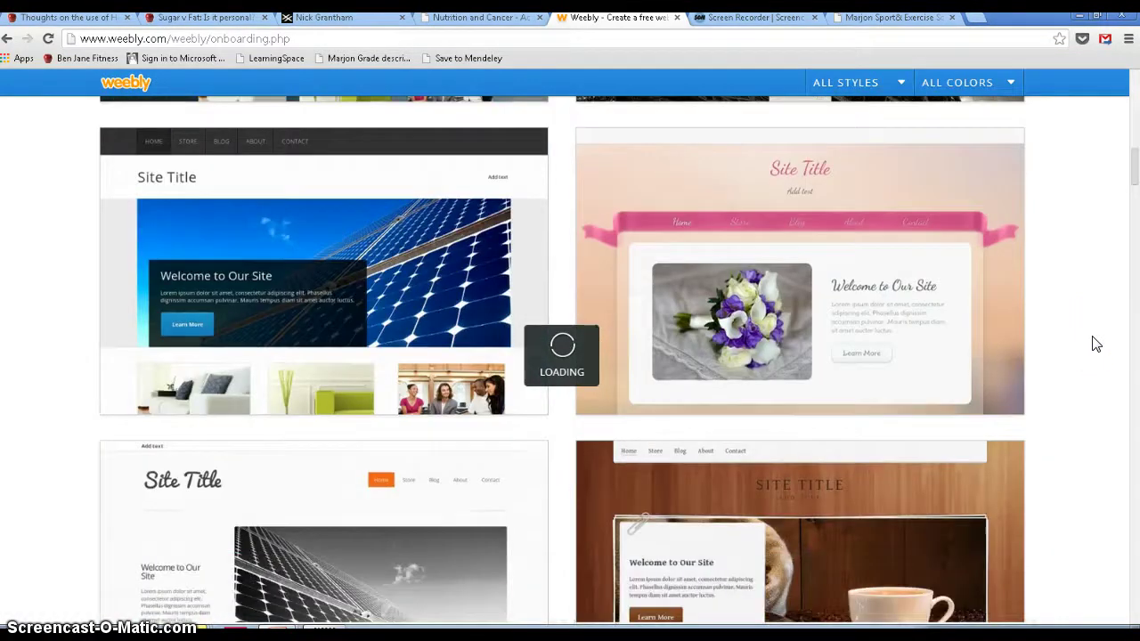
pyautogui.scroll(-2, 1095, 345)
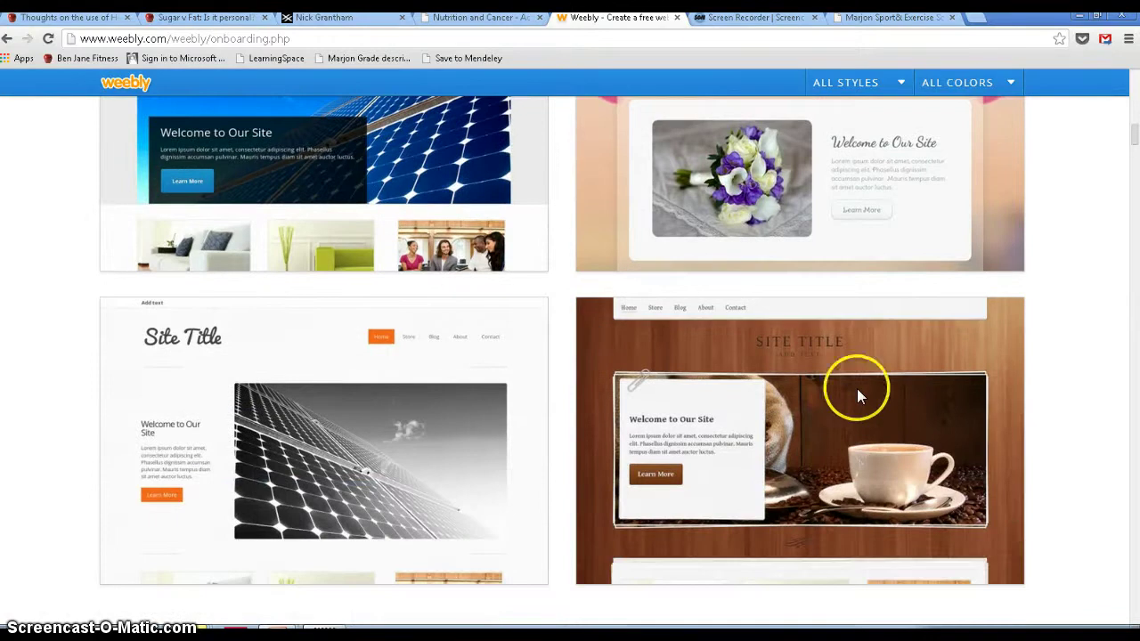
pyautogui.moveTo(834, 398)
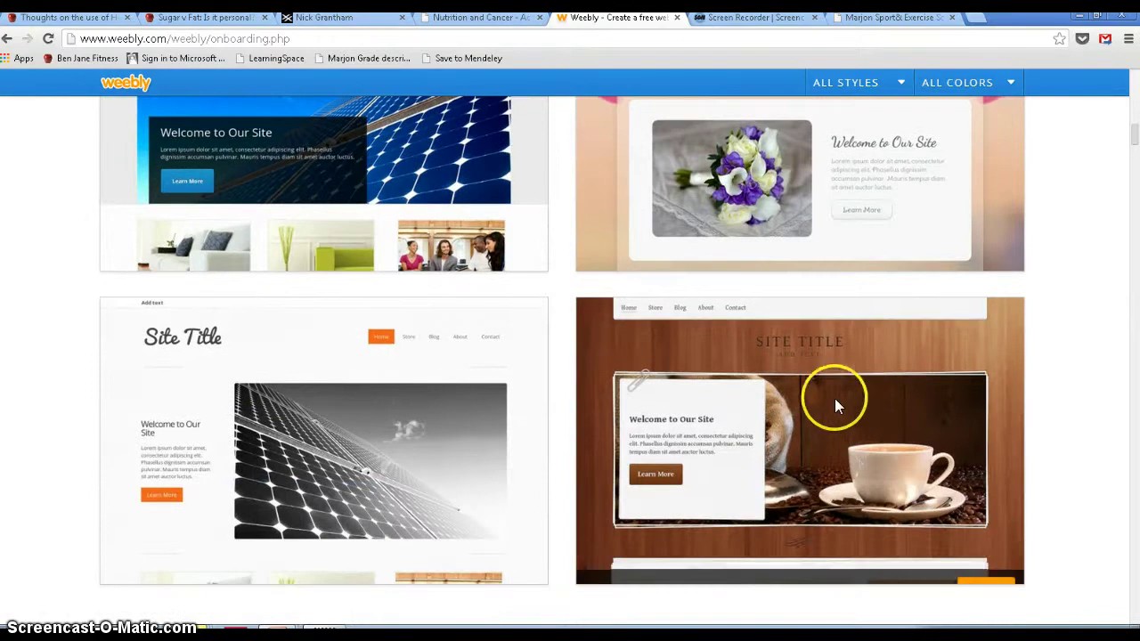
pyautogui.click(1009, 537)
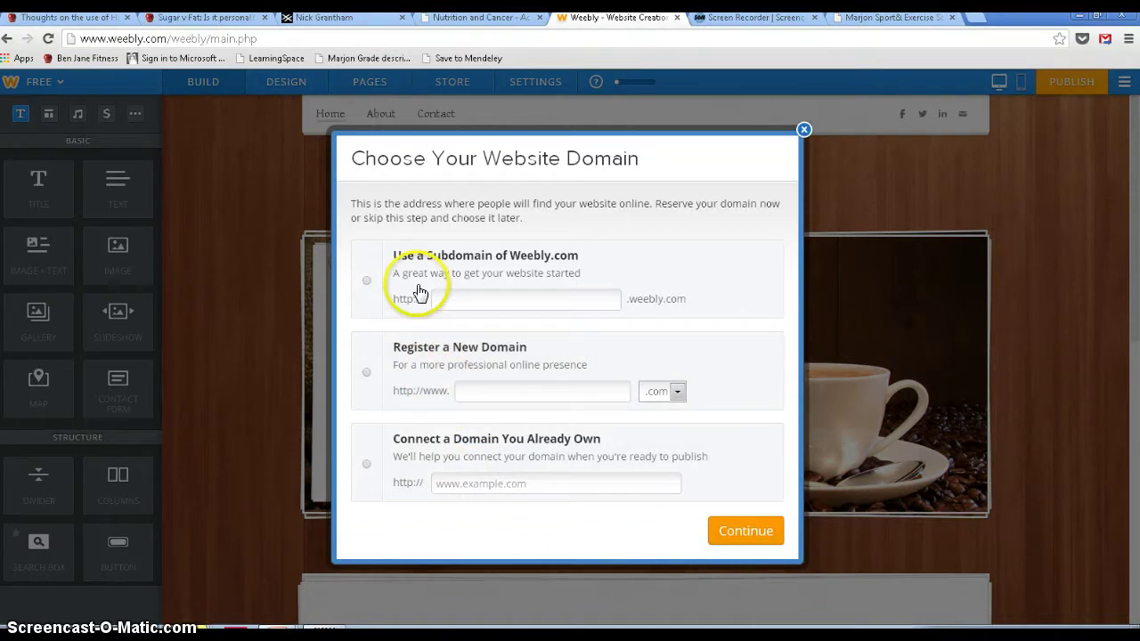
# Reserve the free Weebly subdomain bensfitness25.weebly.com and continue into the editor
pyautogui.click(367, 283)
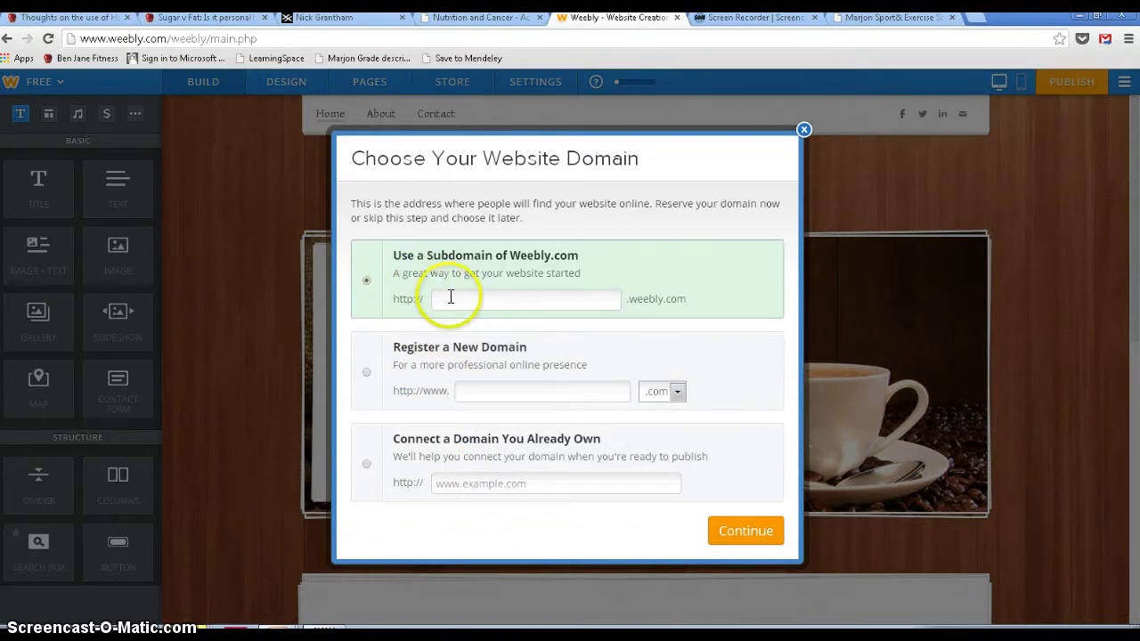
pyautogui.click(450, 298)
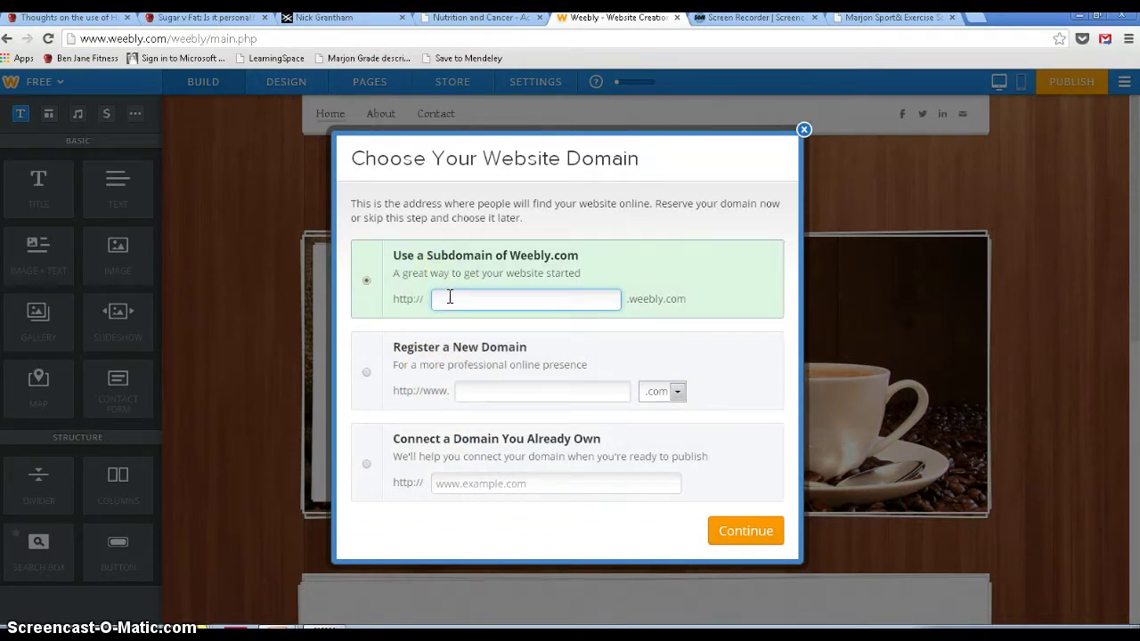
pyautogui.write('bensfitnesstfitness')
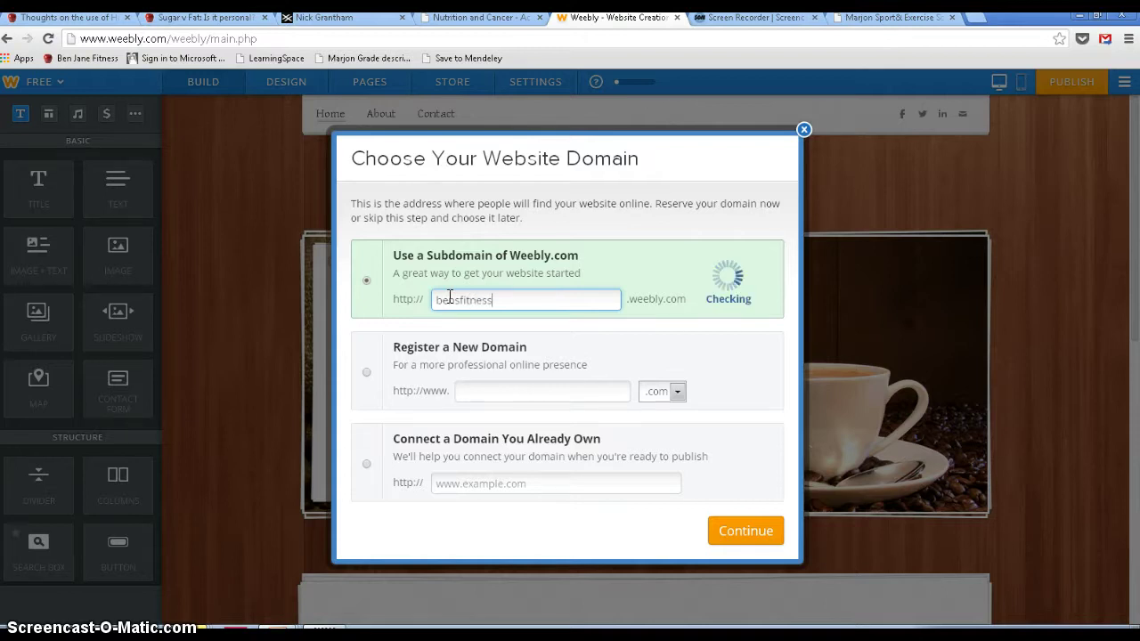
pyautogui.press('BackSpace')
pyautogui.write('ness')
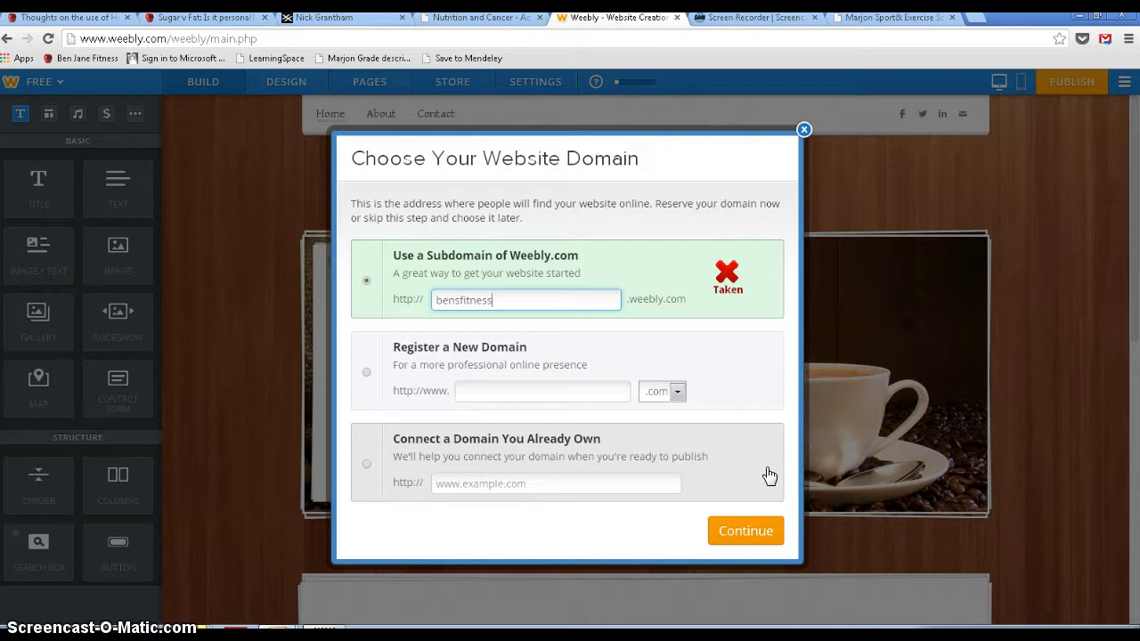
pyautogui.write('25')
pyautogui.click(751, 466)
pyautogui.click(733, 543)
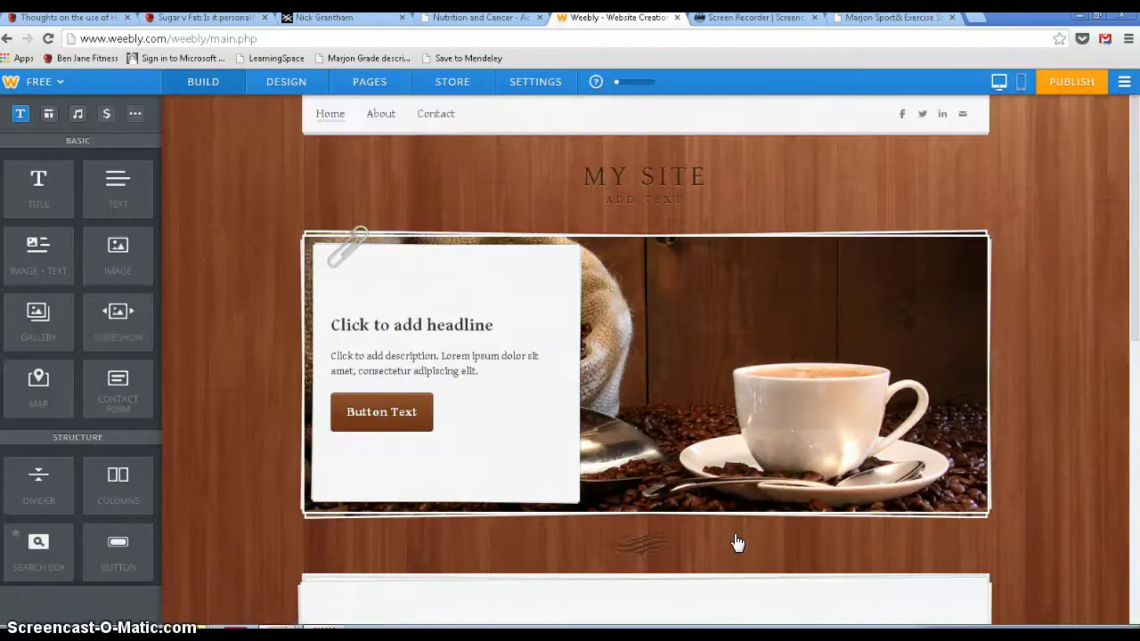
pyautogui.click(746, 495)
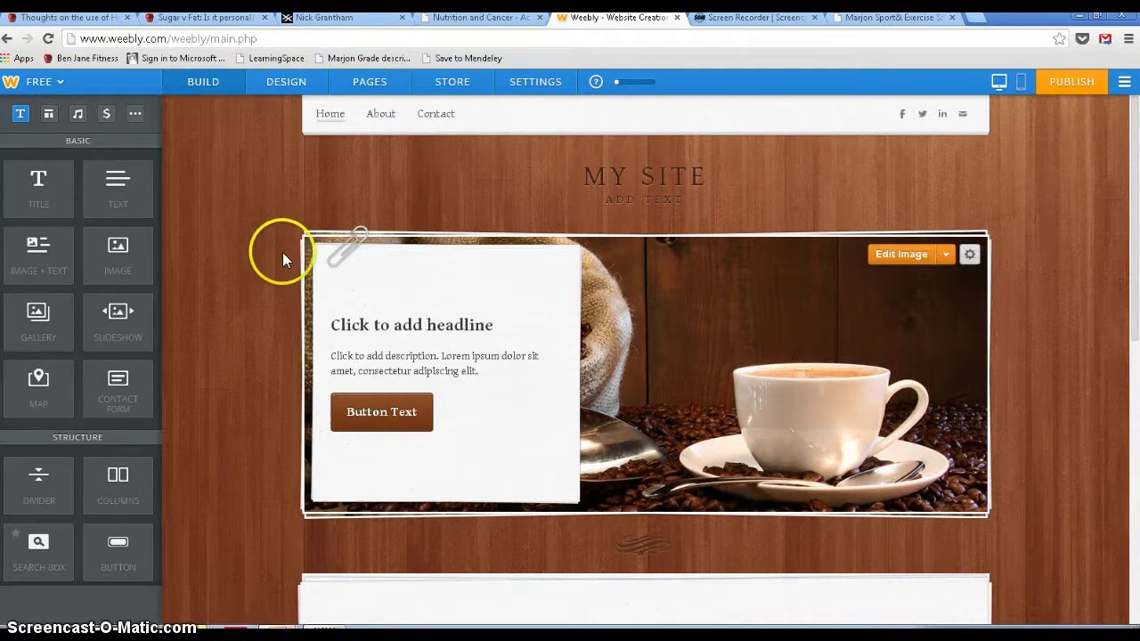
# Add a title, a placeholder text paragraph and a column block to the empty section
pyautogui.scroll(-3, 681, 460)
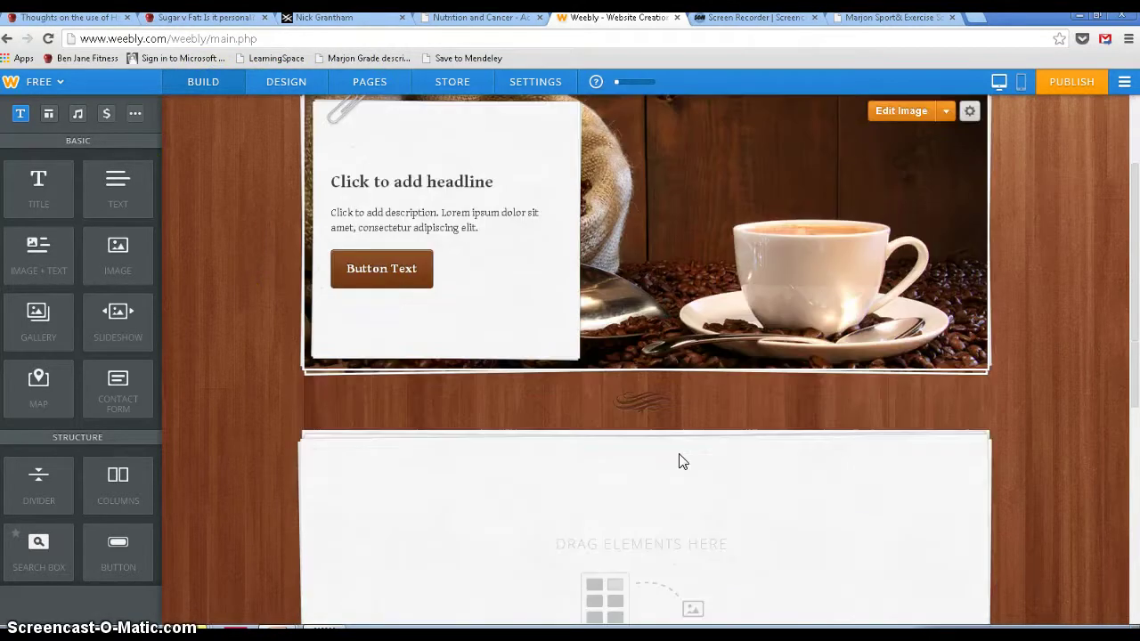
pyautogui.scroll(-1, 681, 460)
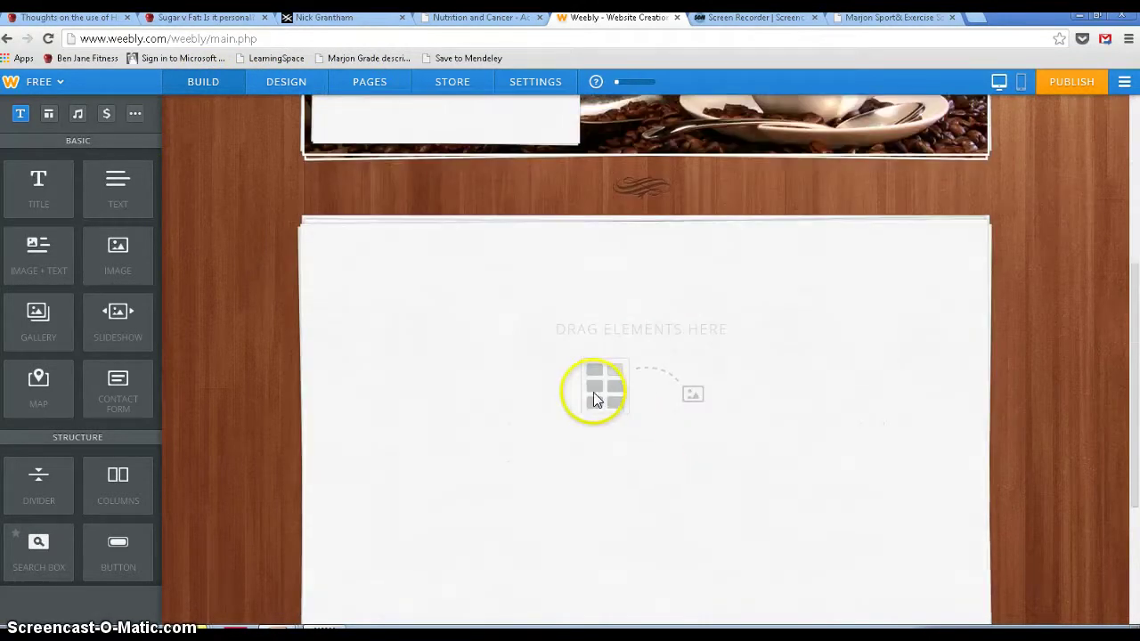
pyautogui.moveTo(37, 191); pyautogui.dragTo(408, 289)
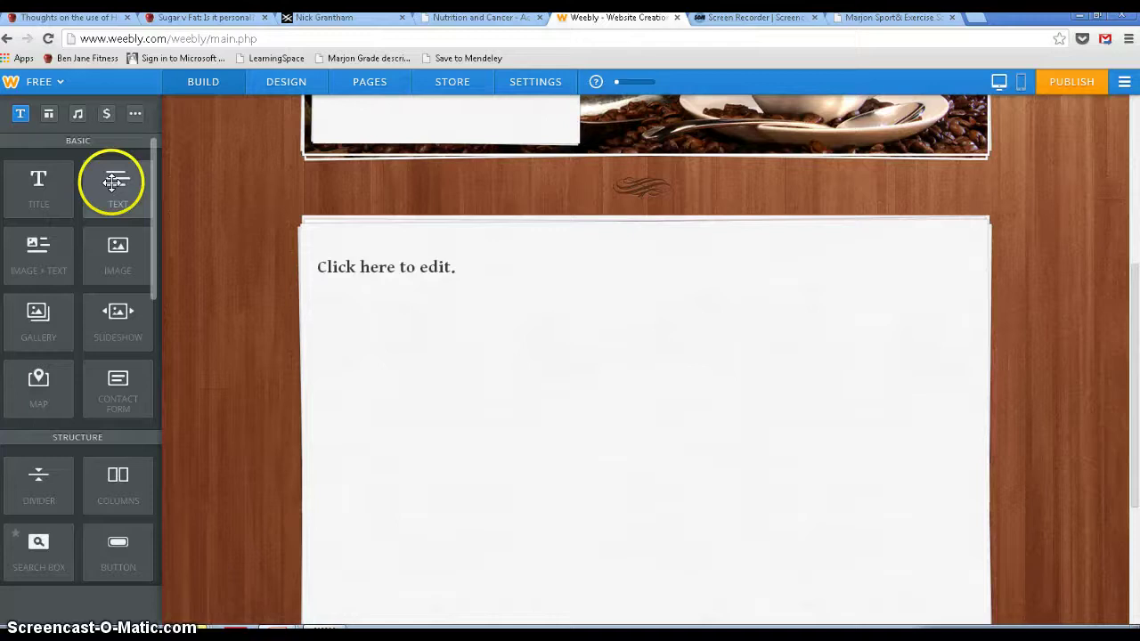
pyautogui.moveTo(114, 183); pyautogui.dragTo(419, 314)
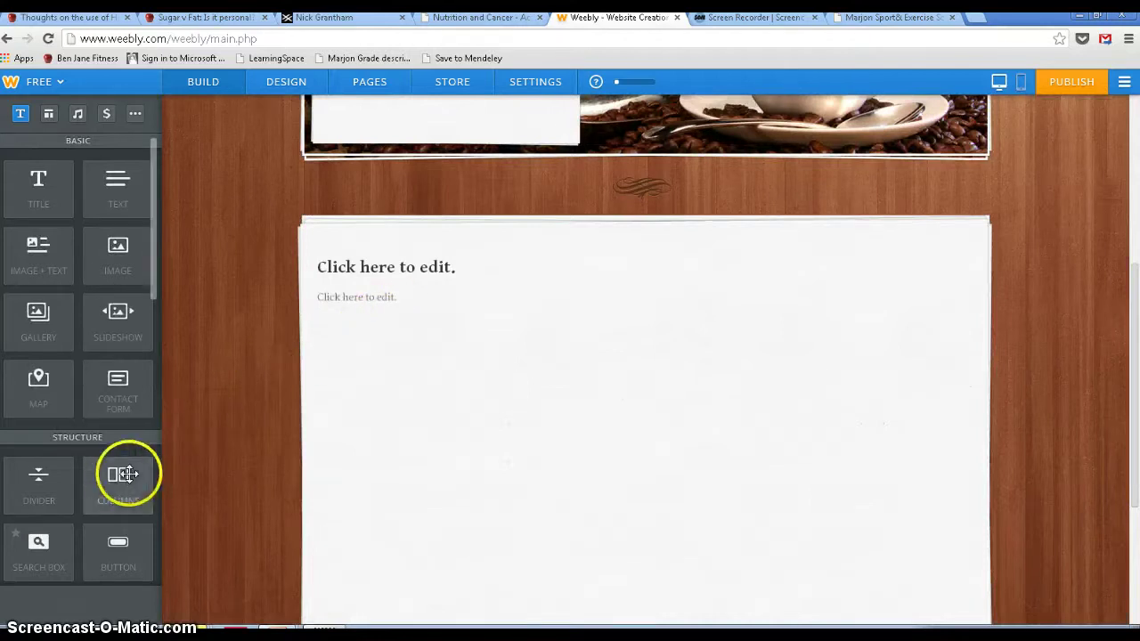
pyautogui.moveTo(122, 478); pyautogui.dragTo(581, 381)
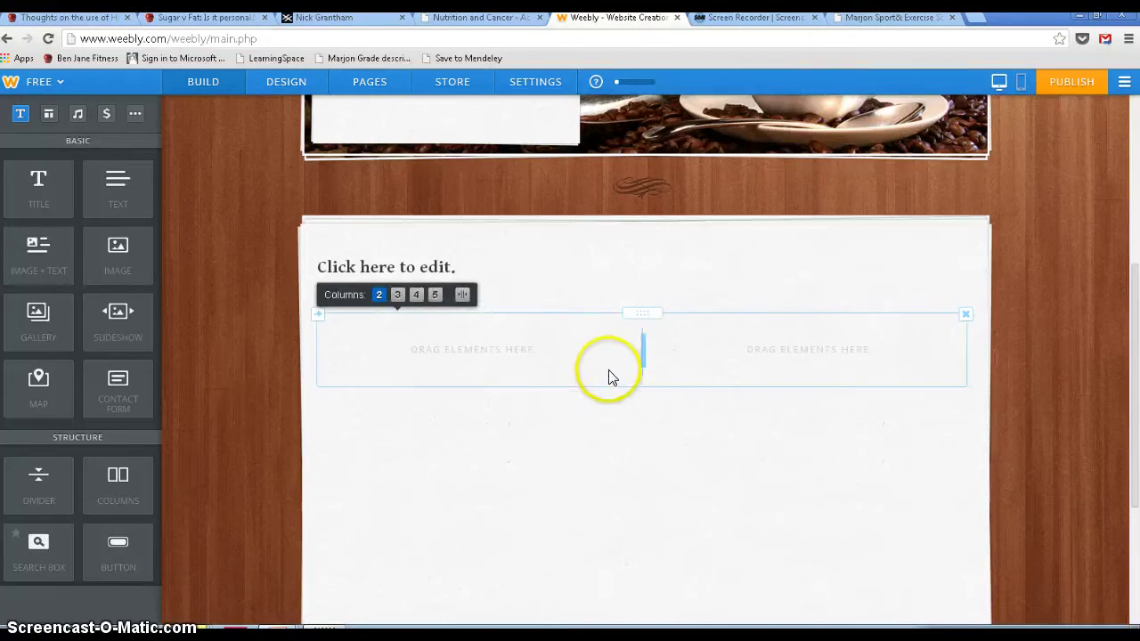
# Make the column block three columns and put a text paragraph in the first column
pyautogui.click(398, 297)
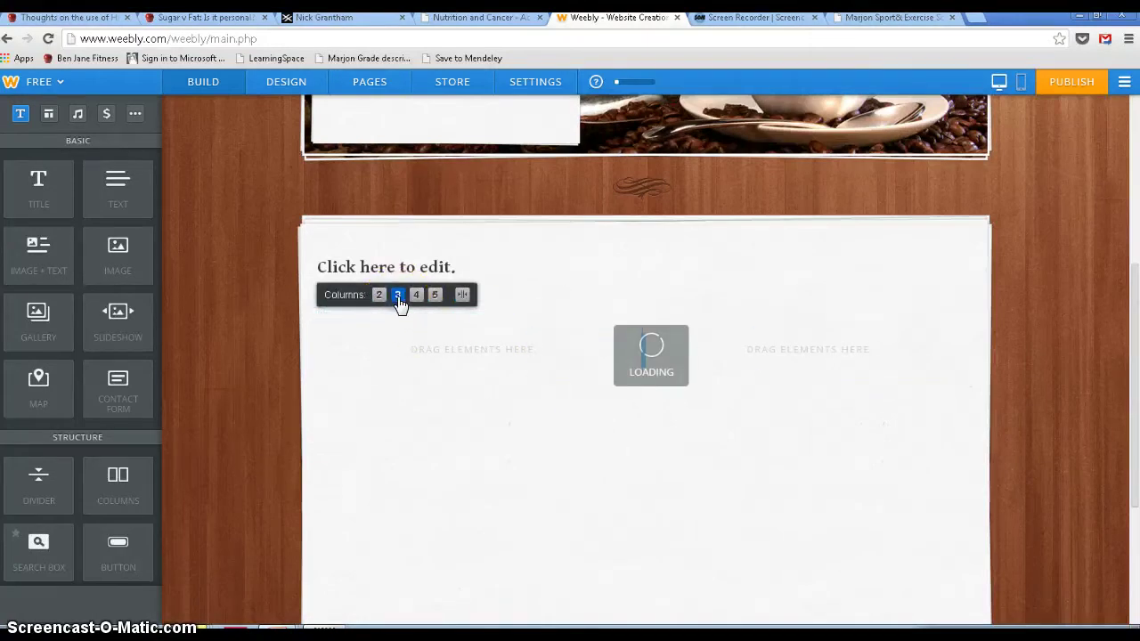
pyautogui.click(372, 330)
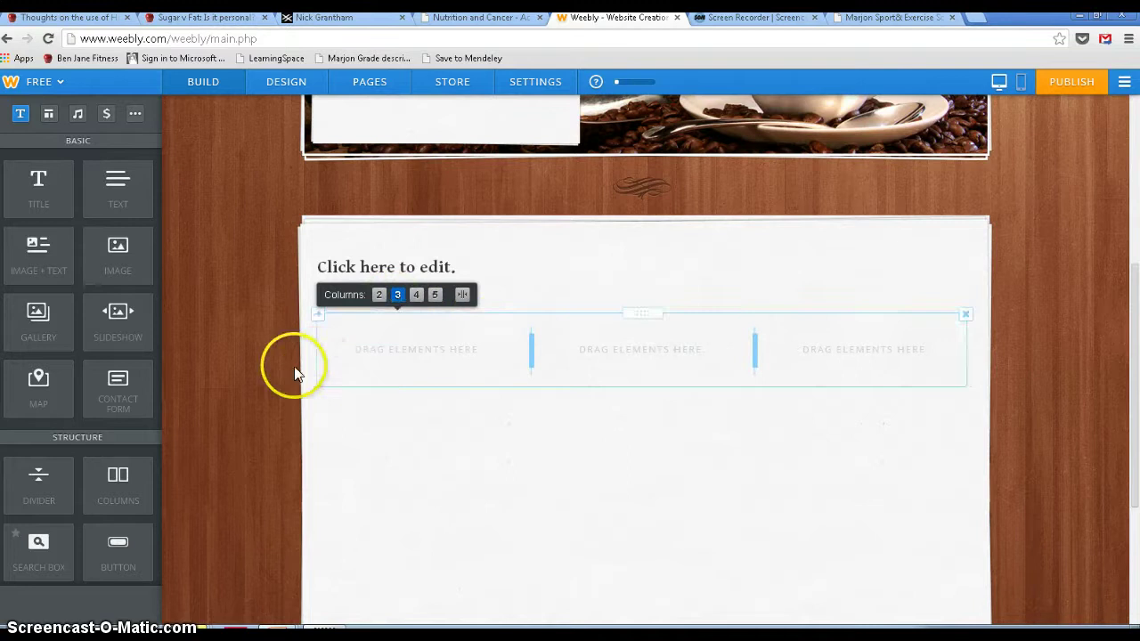
pyautogui.moveTo(110, 192); pyautogui.dragTo(420, 364)
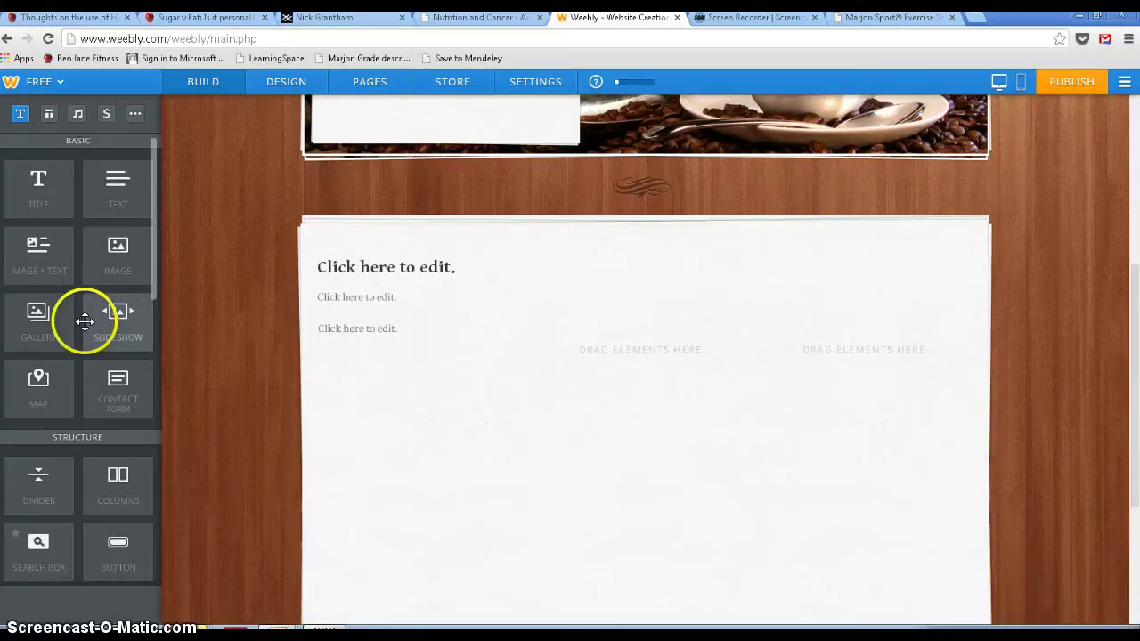
pyautogui.scroll(-1, 107, 398)
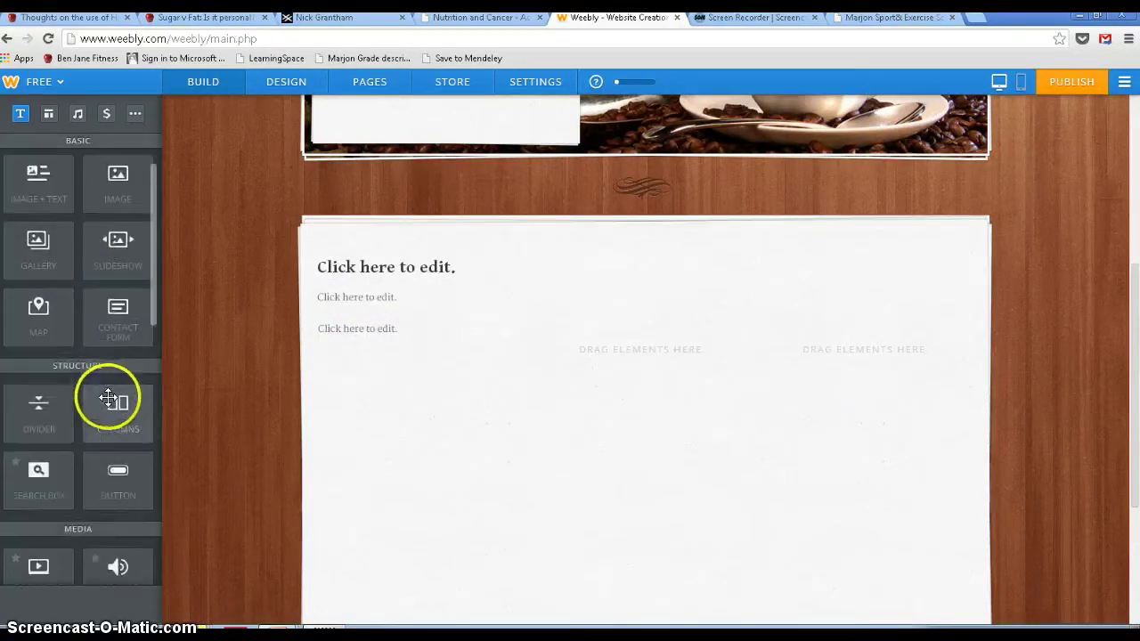
pyautogui.scroll(-1, 108, 398)
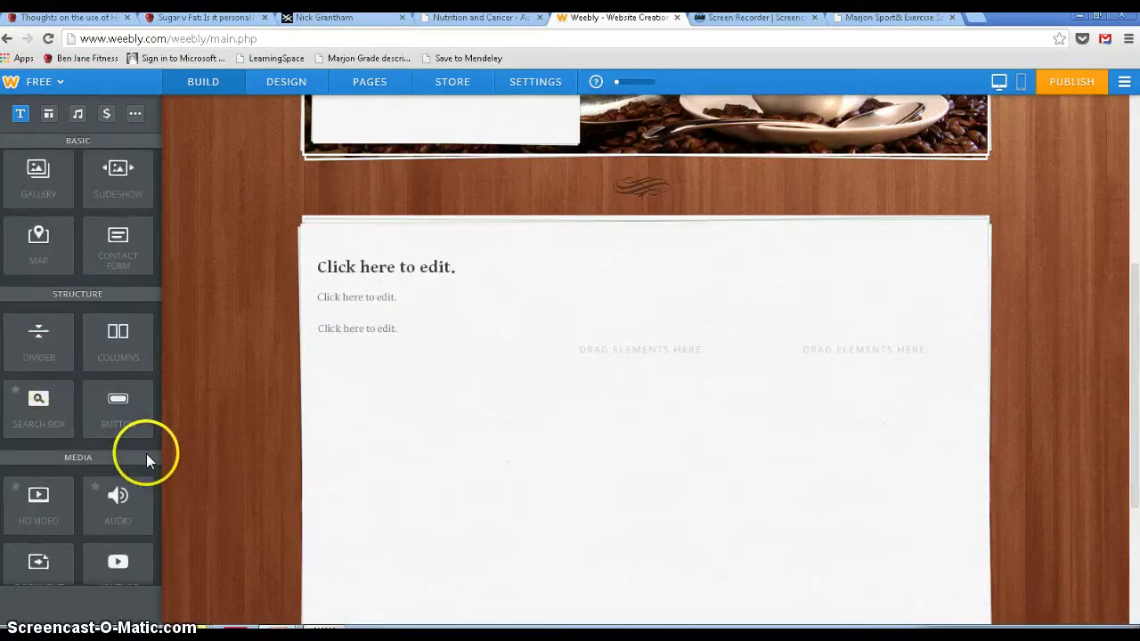
pyautogui.scroll(-3, 134, 459)
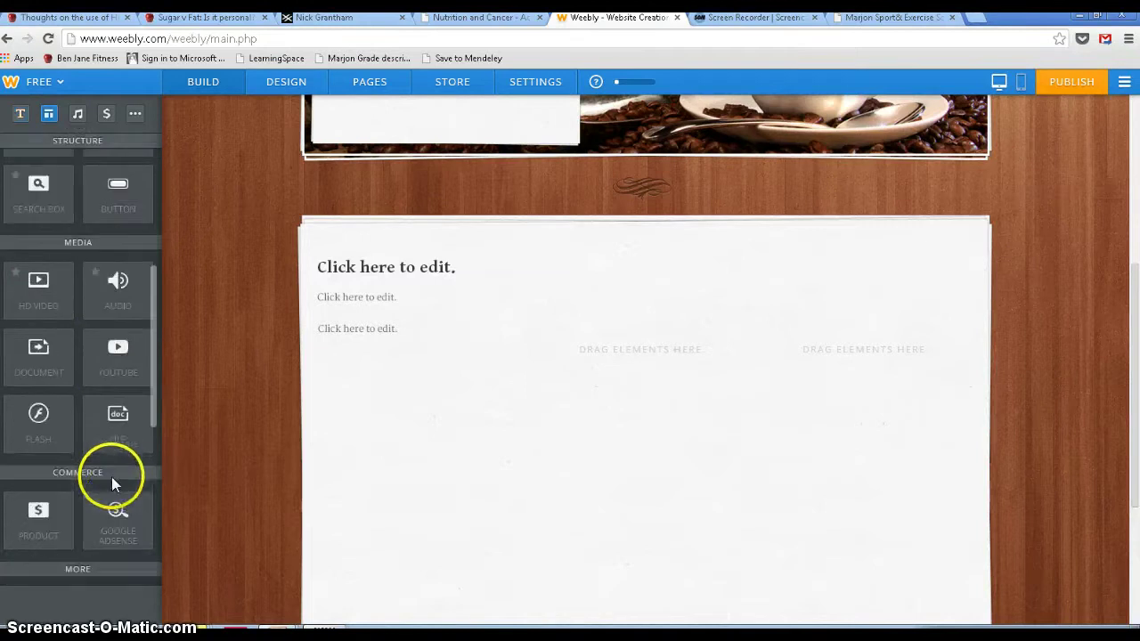
pyautogui.scroll(-1, 62, 436)
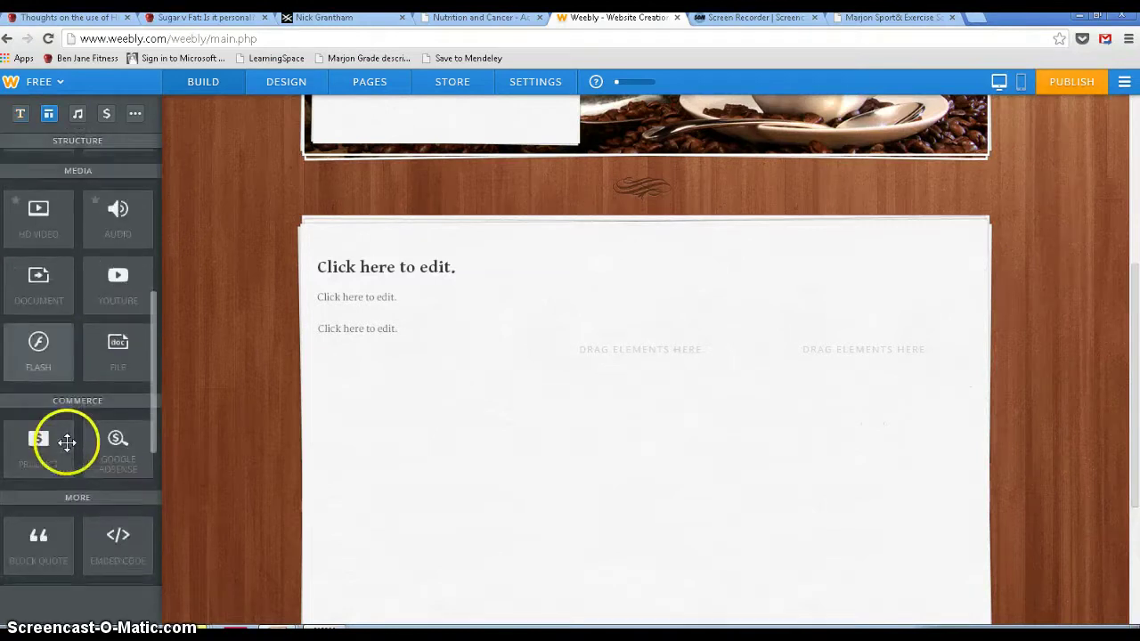
pyautogui.scroll(-1, 67, 445)
pyautogui.scroll(-1, 69, 441)
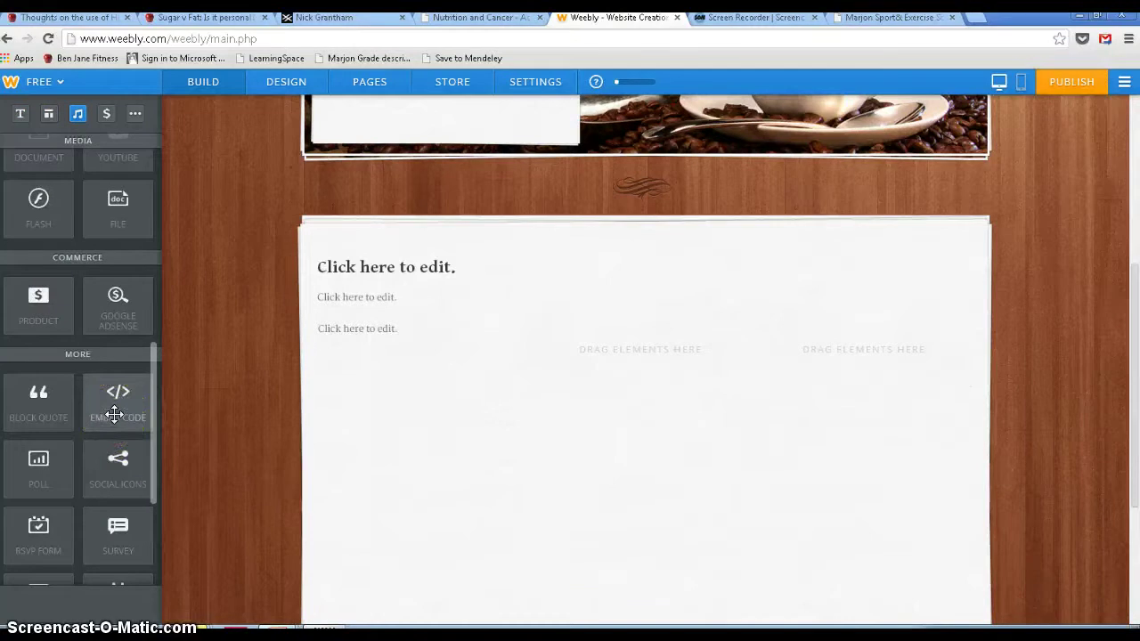
pyautogui.scroll(-2, 114, 414)
pyautogui.scroll(5, 113, 413)
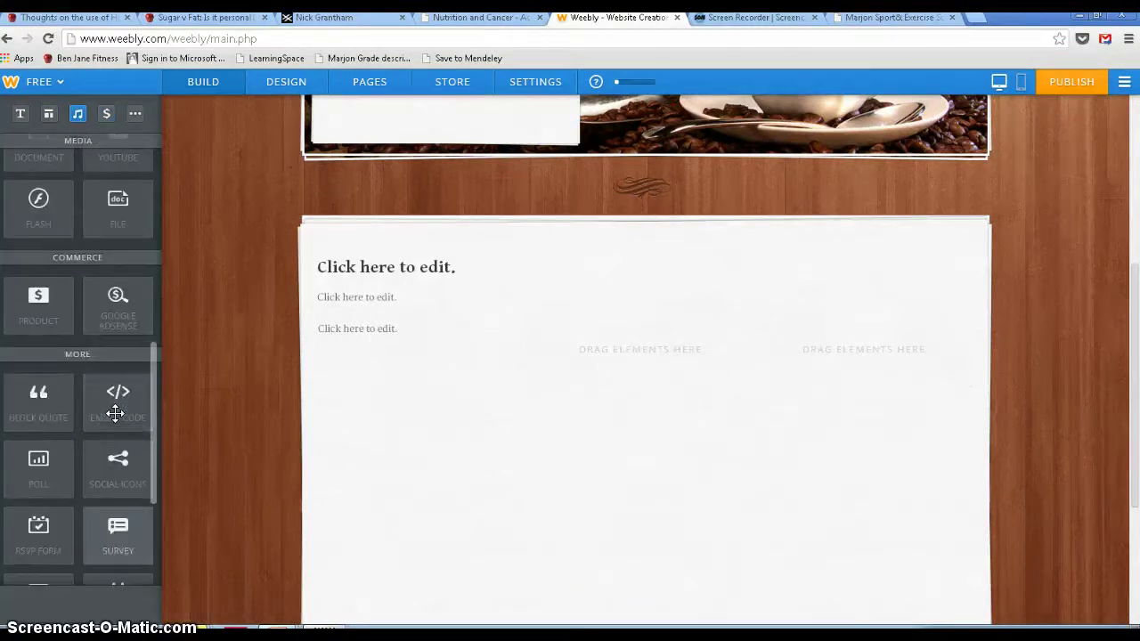
pyautogui.scroll(4, 115, 413)
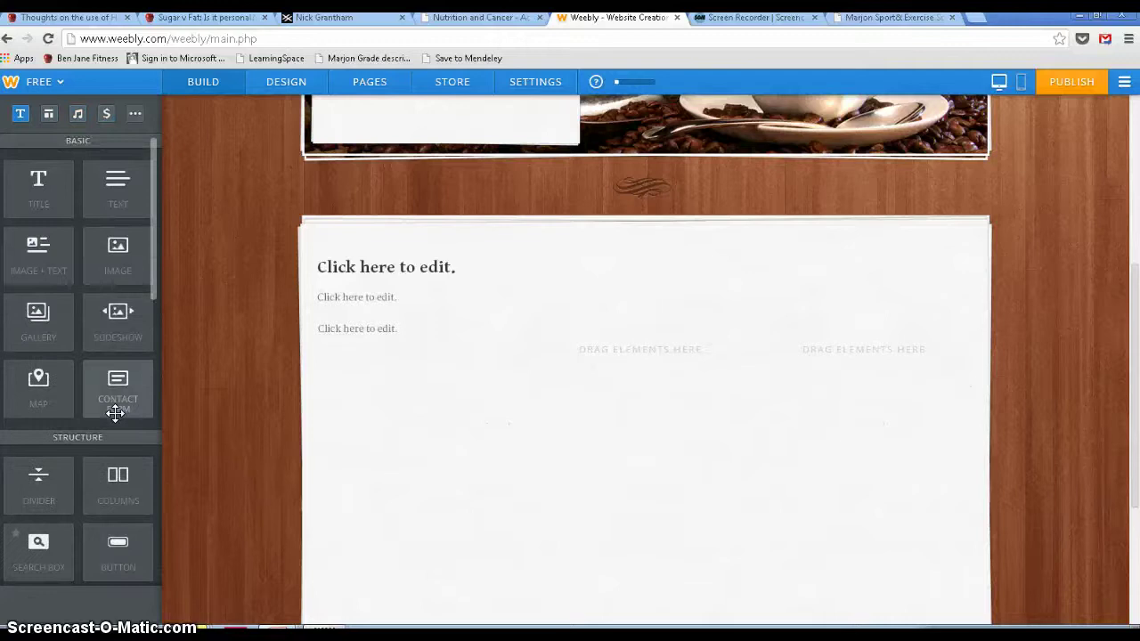
# Add a standard page named webpage1 and open it for editing
pyautogui.click(373, 89)
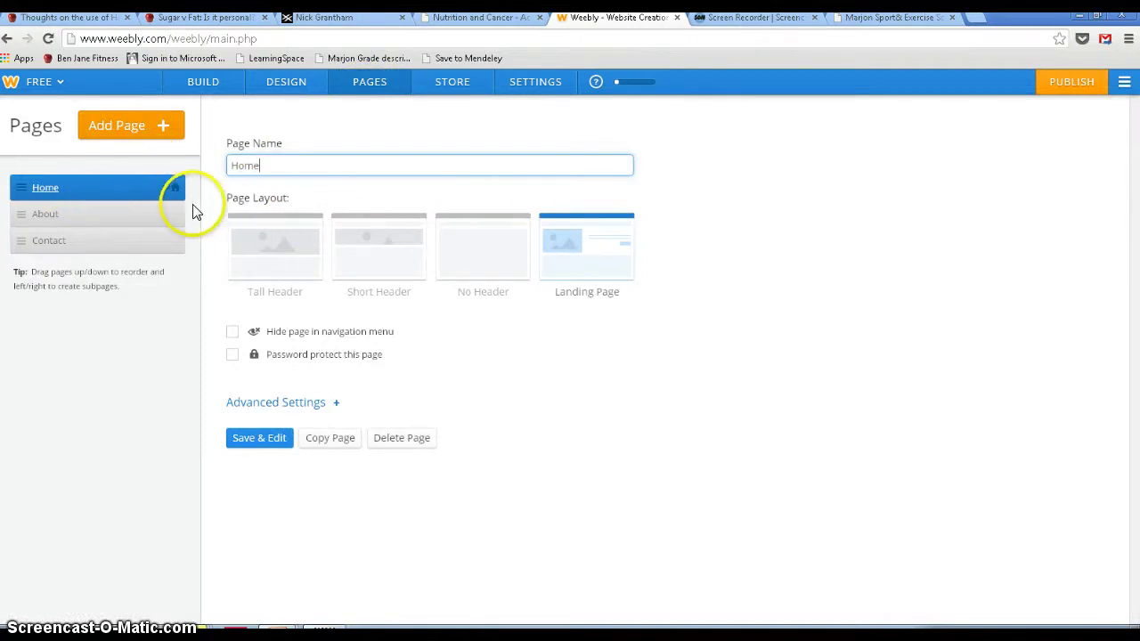
pyautogui.click(147, 127)
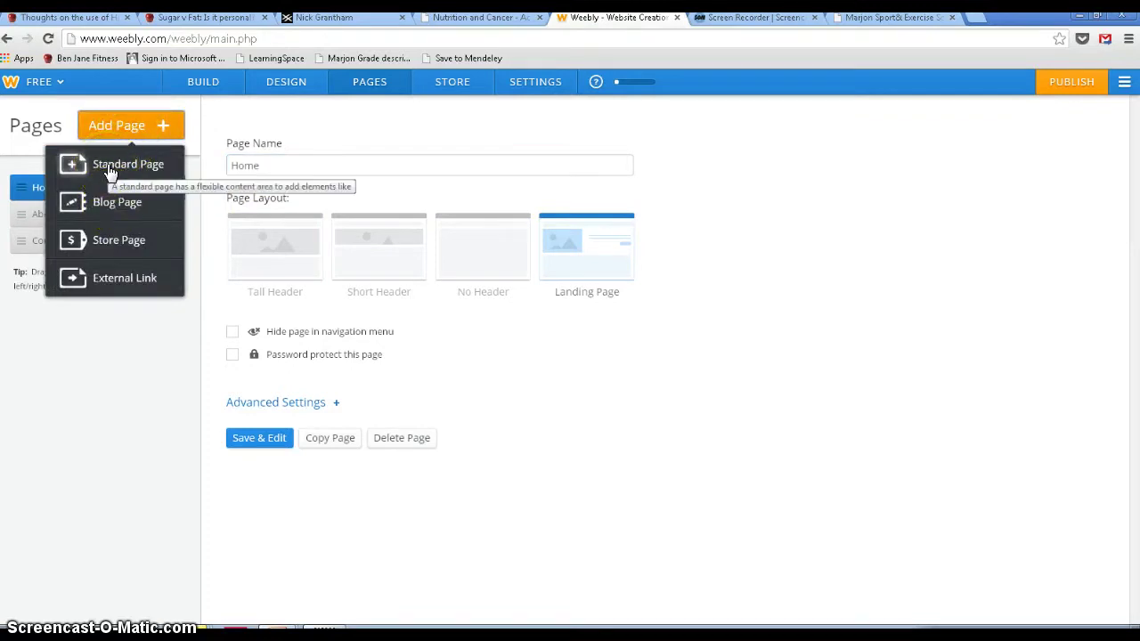
pyautogui.click(108, 167)
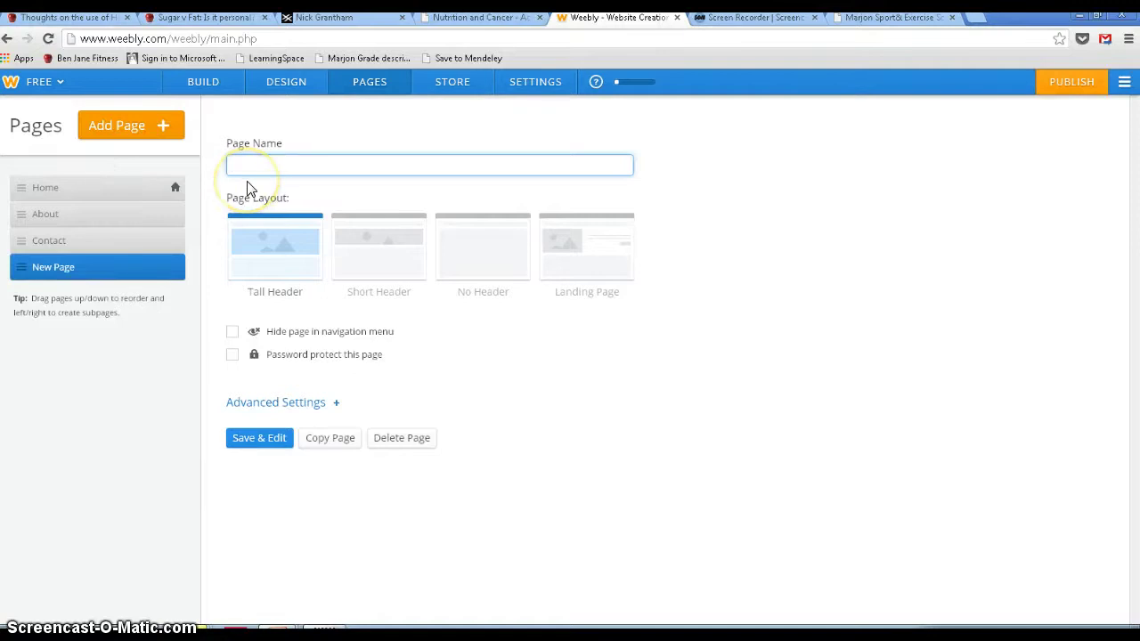
pyautogui.write('webpage1')
pyautogui.click(277, 447)
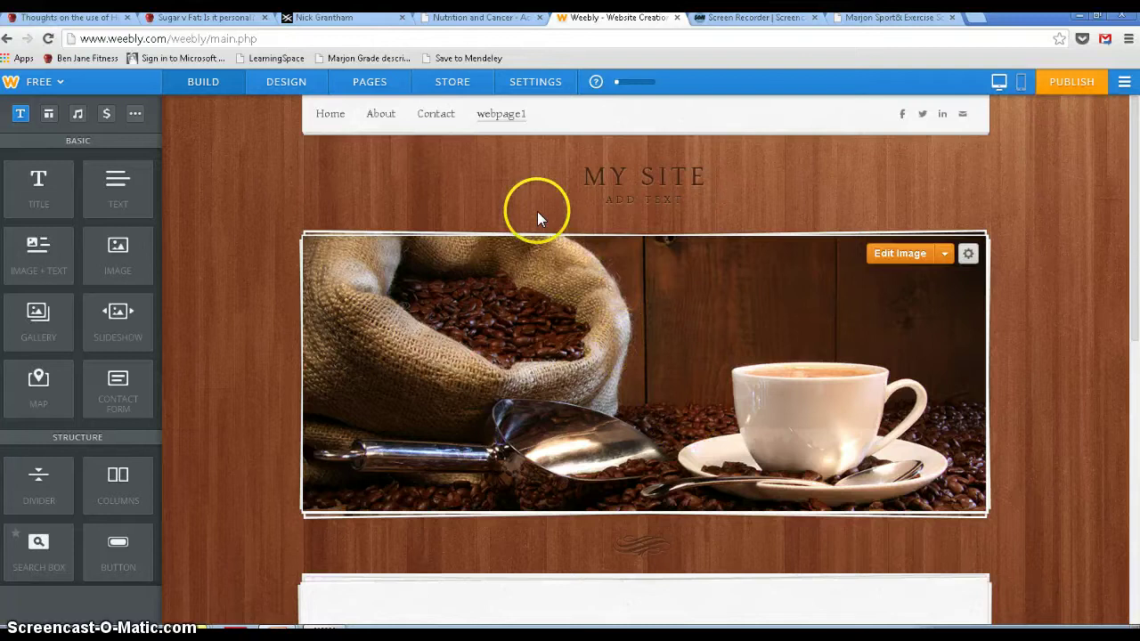
# Give webpage1 the No Header layout and save the change
pyautogui.click(376, 82)
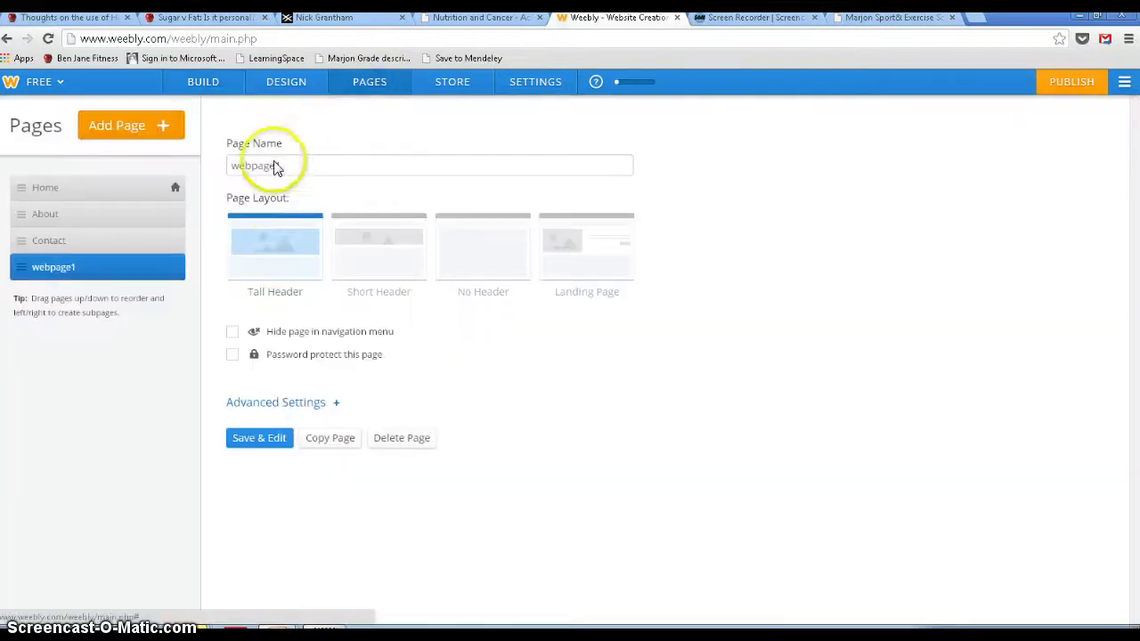
pyautogui.click(463, 260)
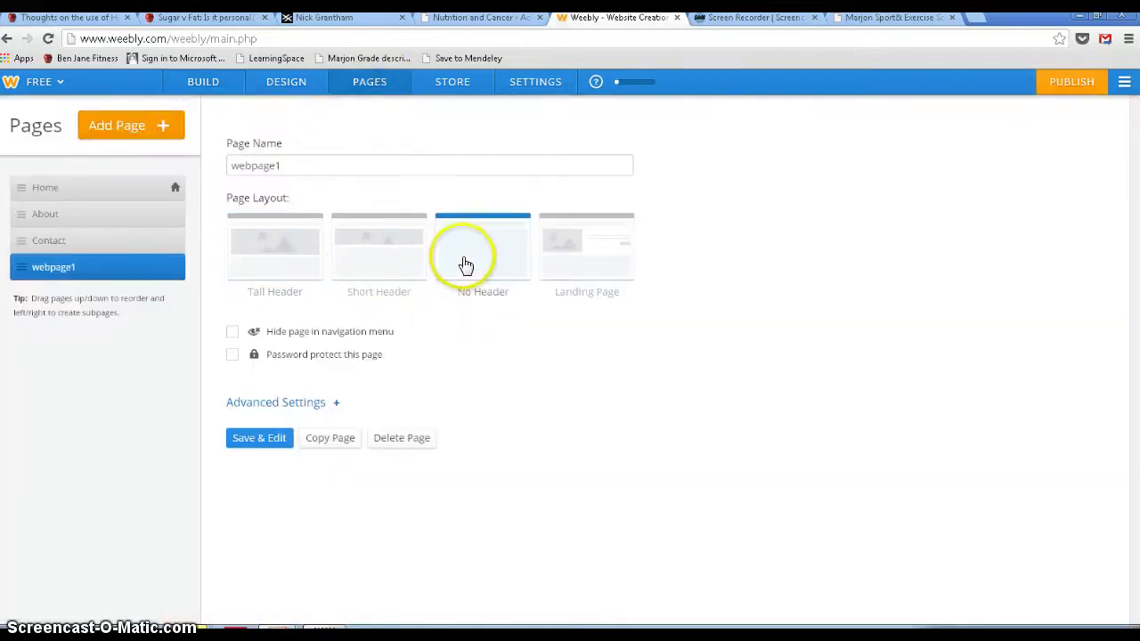
pyautogui.click(260, 440)
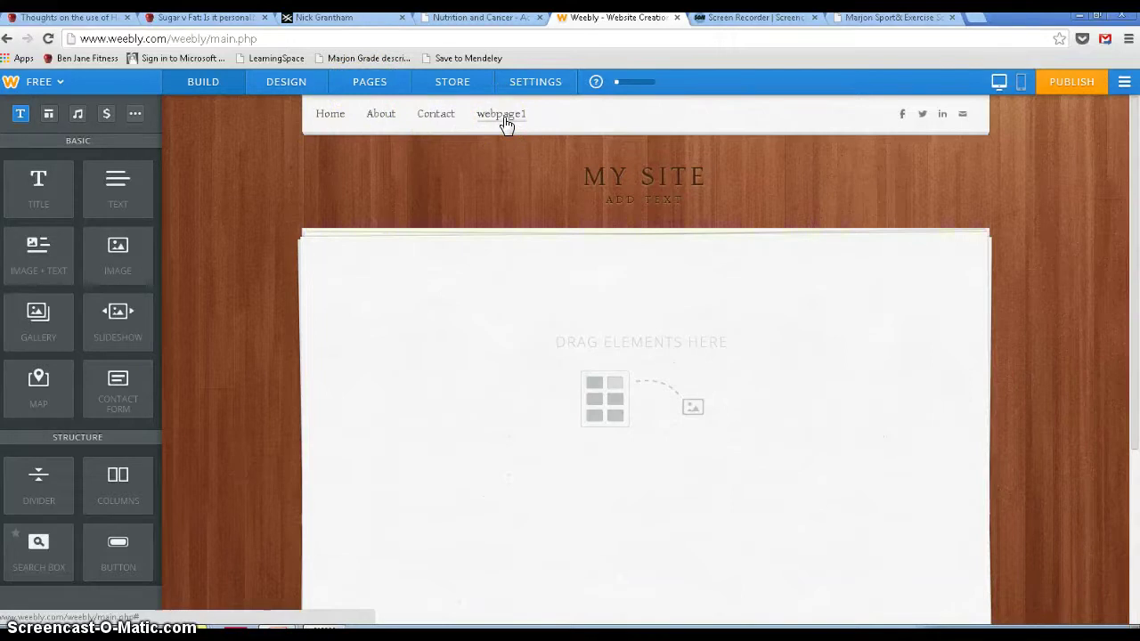
# Nest webpage1 as a subpage under Contact in the page list and save
pyautogui.click(344, 84)
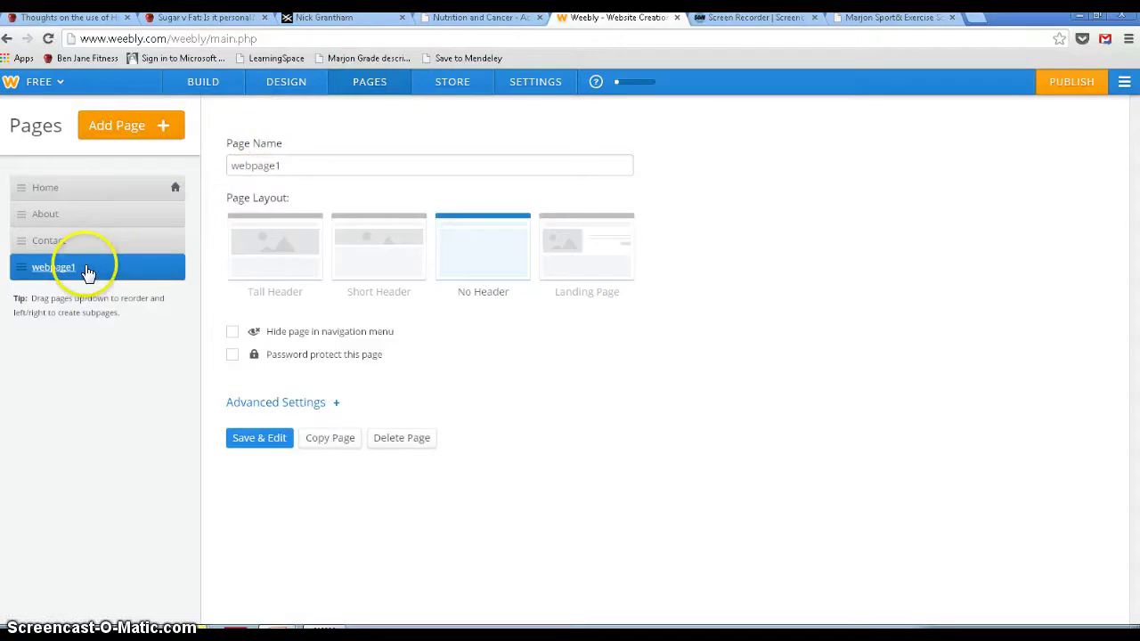
pyautogui.moveTo(87, 272); pyautogui.dragTo(138, 269)
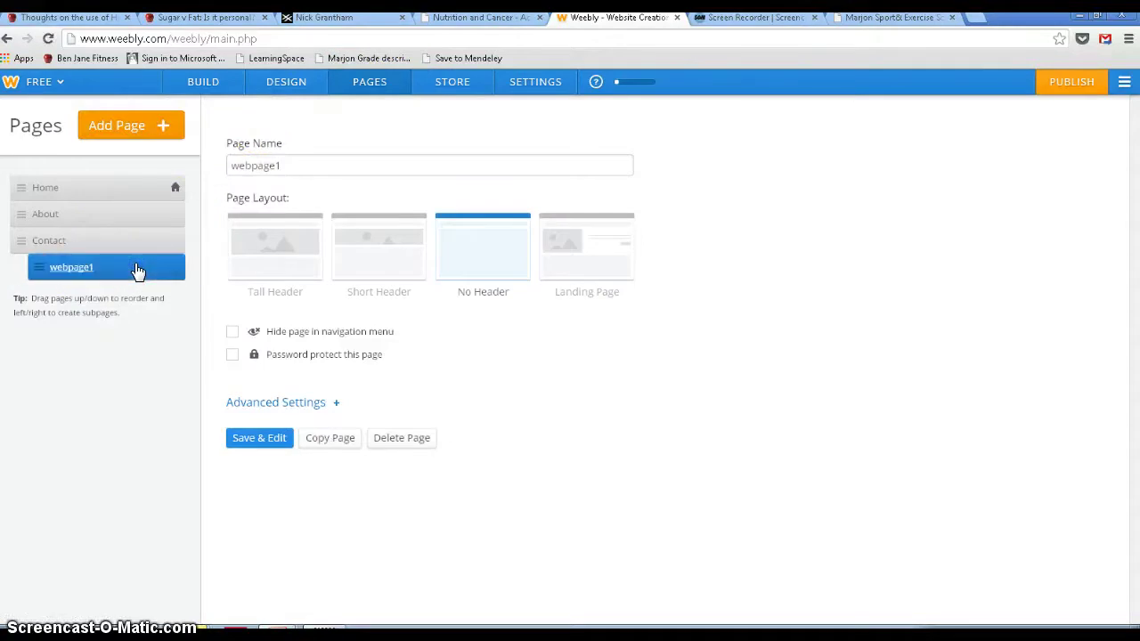
pyautogui.click(262, 438)
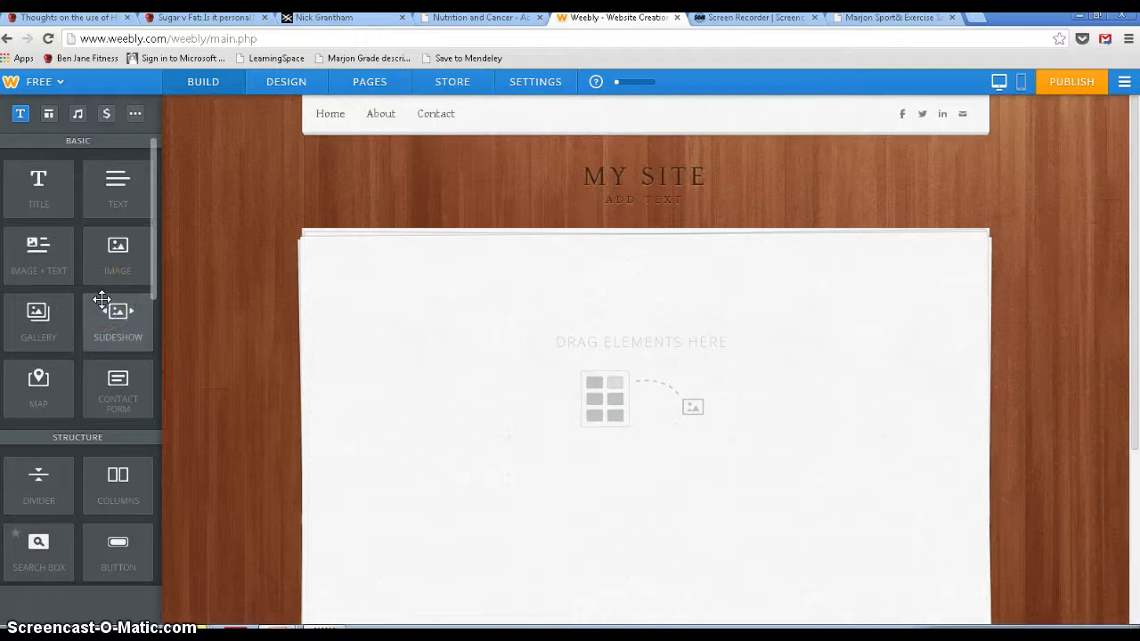
# Publish the site on the free Weebly subdomain with website type Personal
pyautogui.click(287, 552)
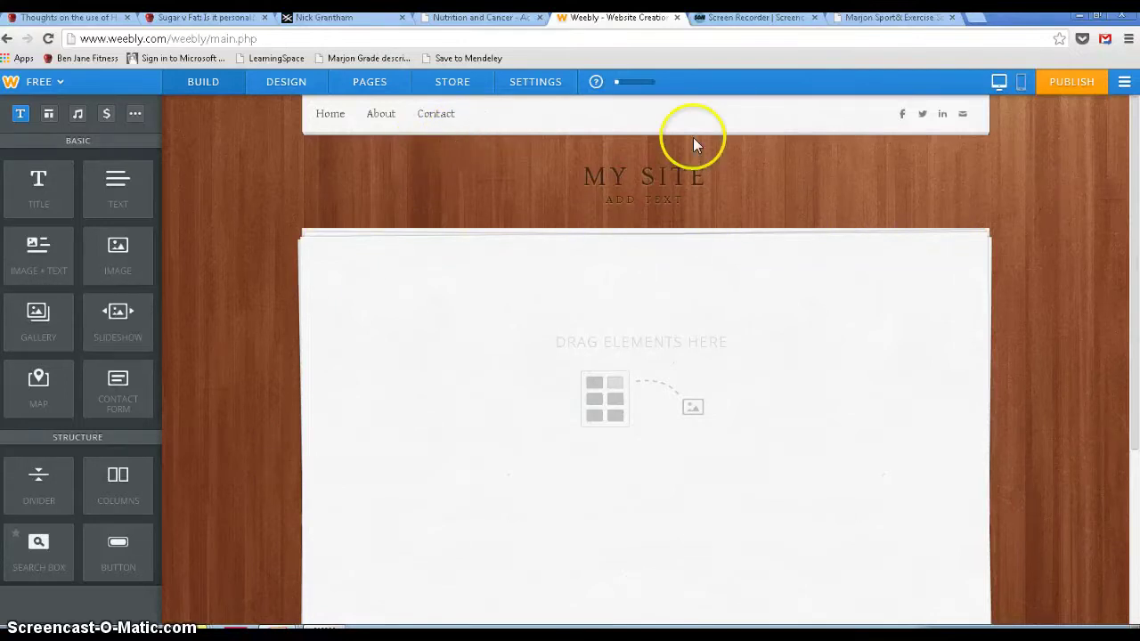
pyautogui.click(1078, 85)
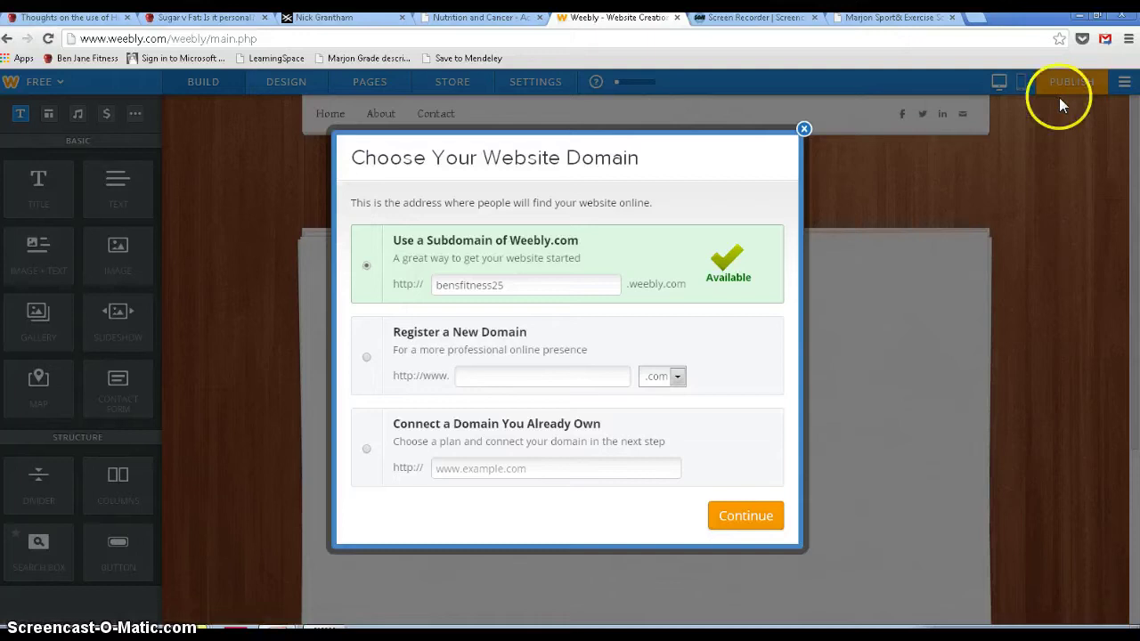
pyautogui.click(743, 522)
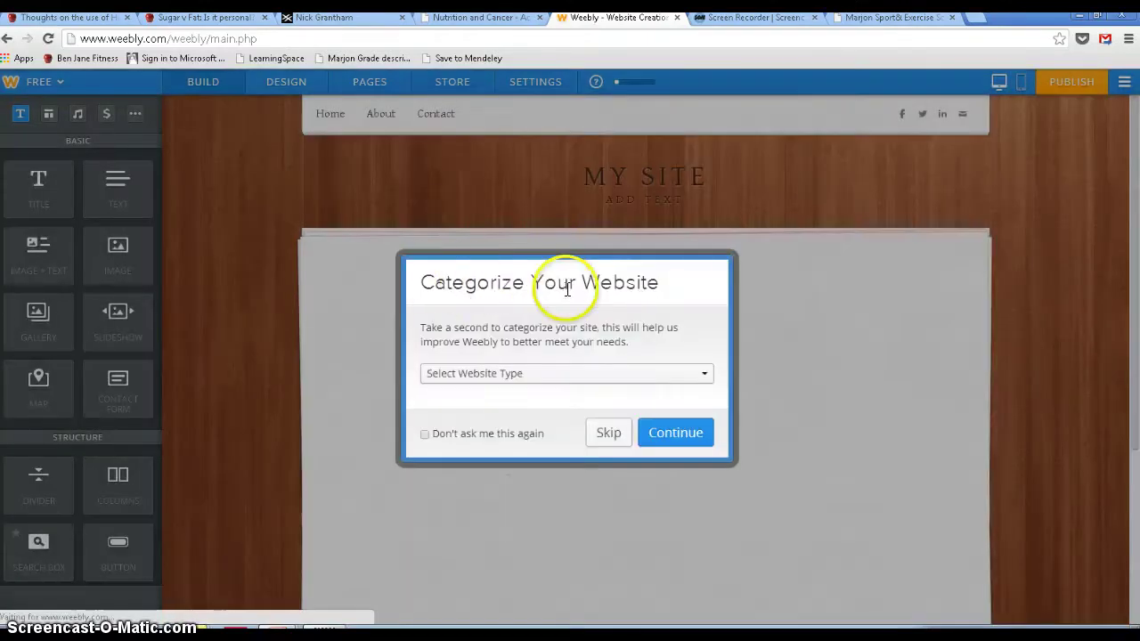
pyautogui.click(657, 374)
pyautogui.click(470, 397)
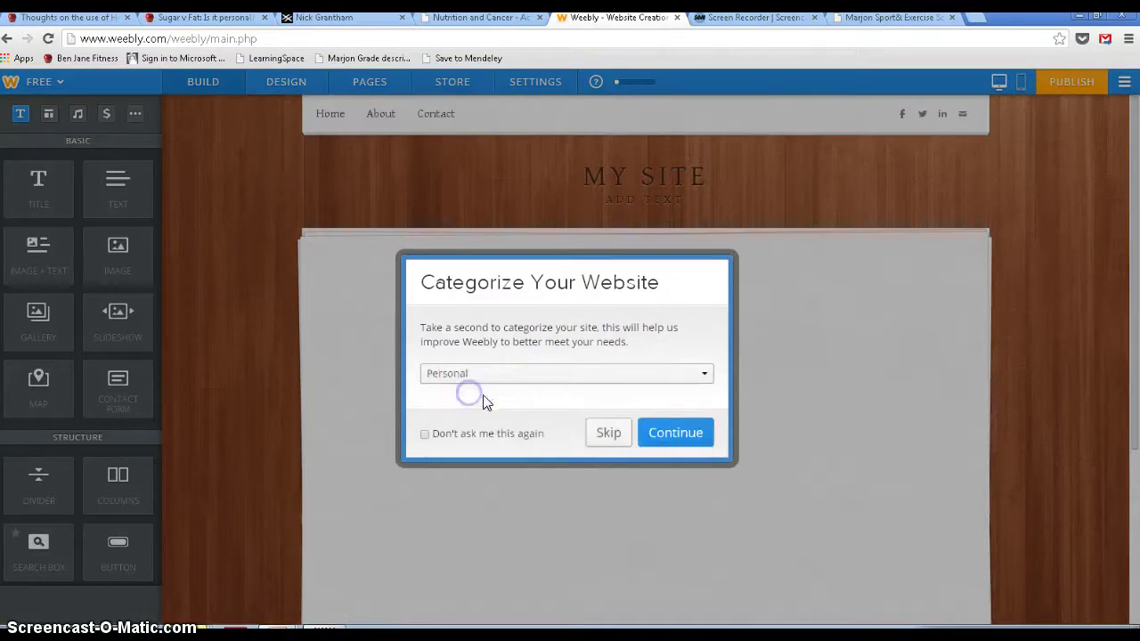
pyautogui.click(677, 436)
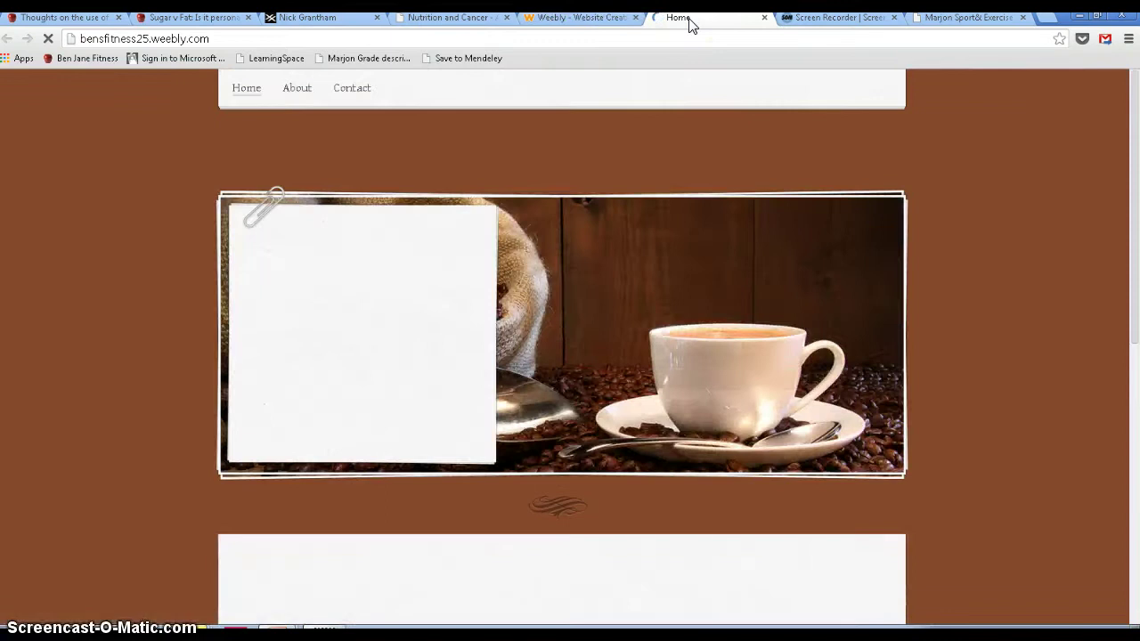
# Look over the live coffee site, then return to the Weebly editor tab
pyautogui.click(554, 104)
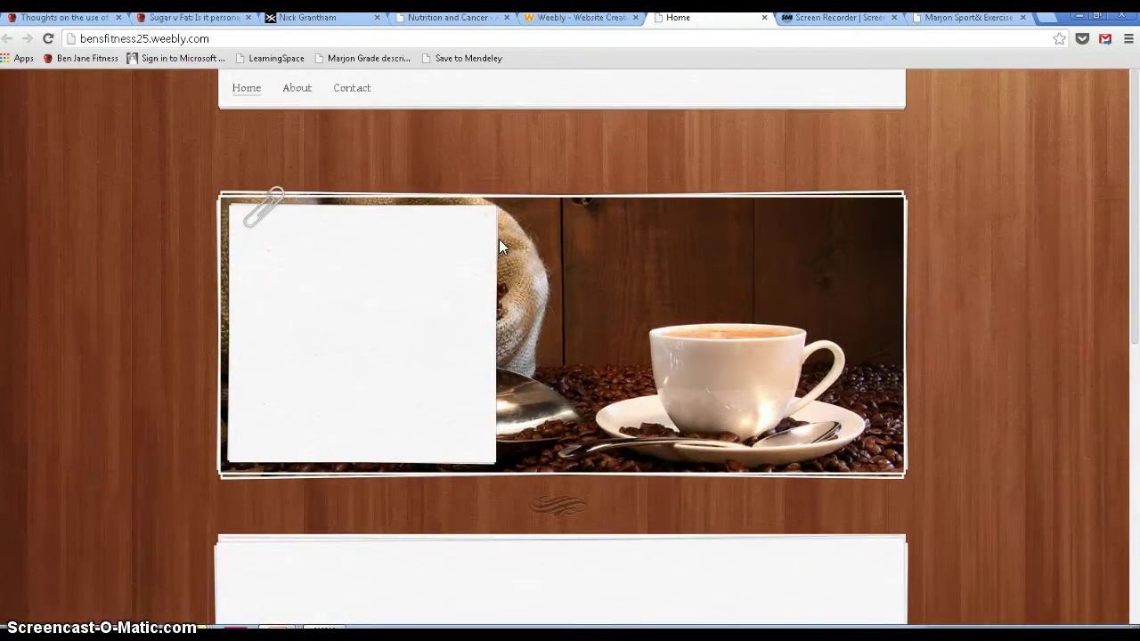
pyautogui.click(601, 18)
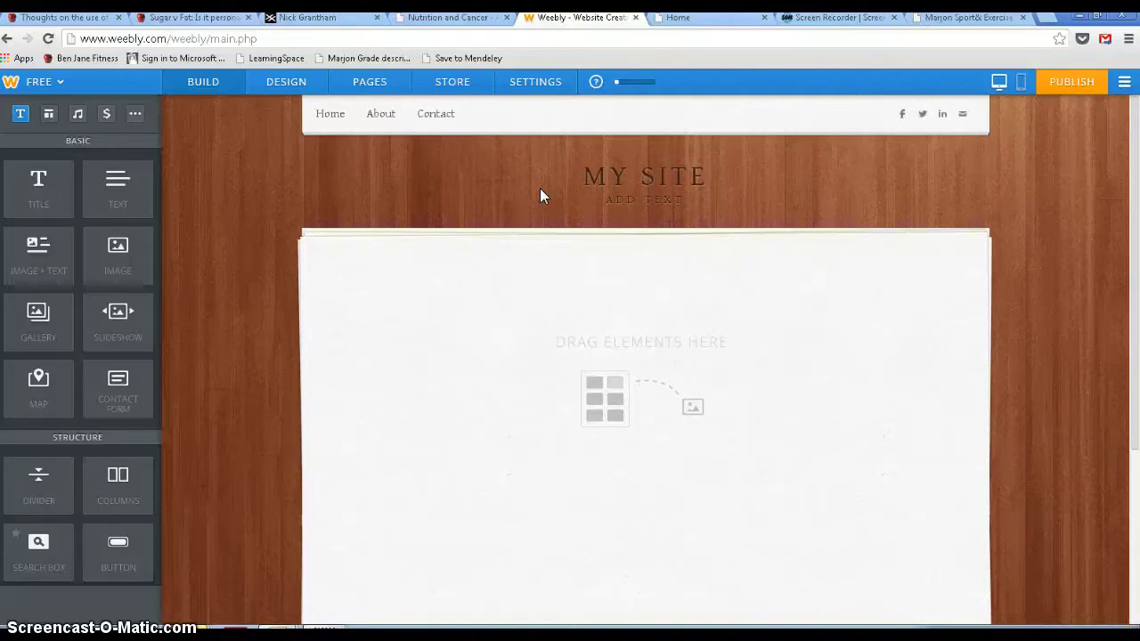
# Switch to the example fitness blog article on High Intensity Interval Training (HIIT)
pyautogui.click(485, 165)
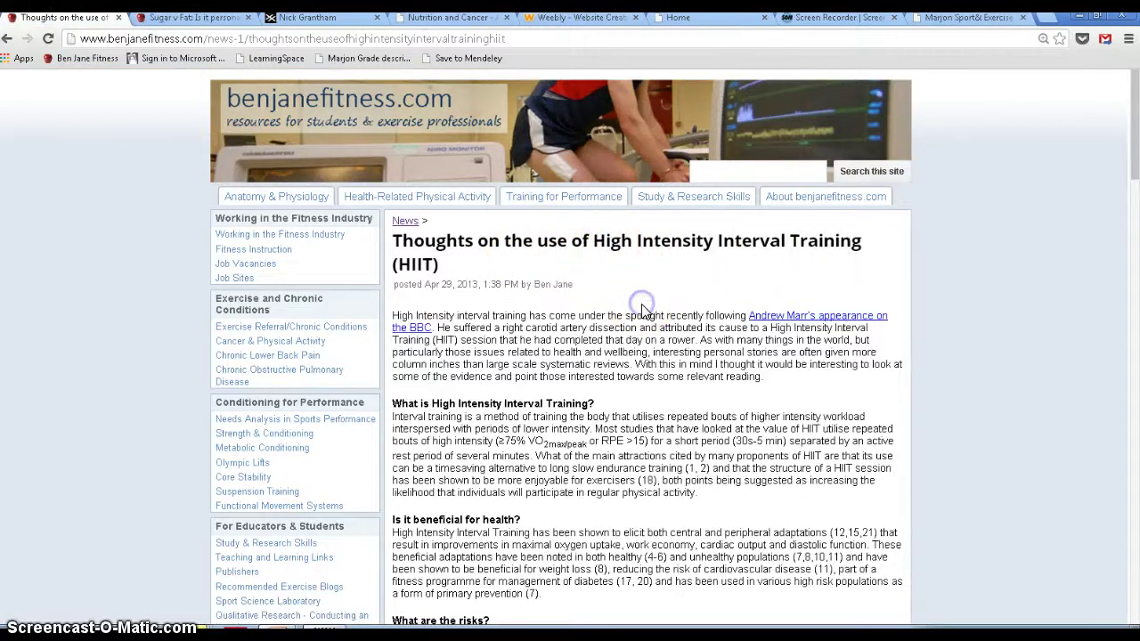
# Scroll down through the HIIT article to read it
pyautogui.scroll(-4, 641, 307)
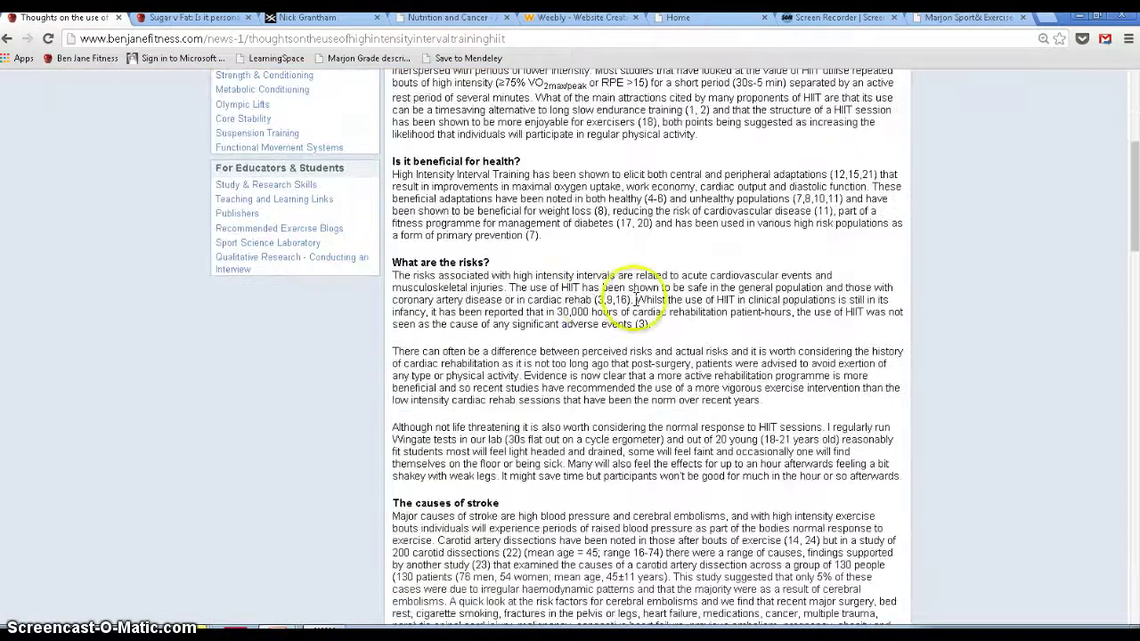
pyautogui.scroll(-2, 635, 300)
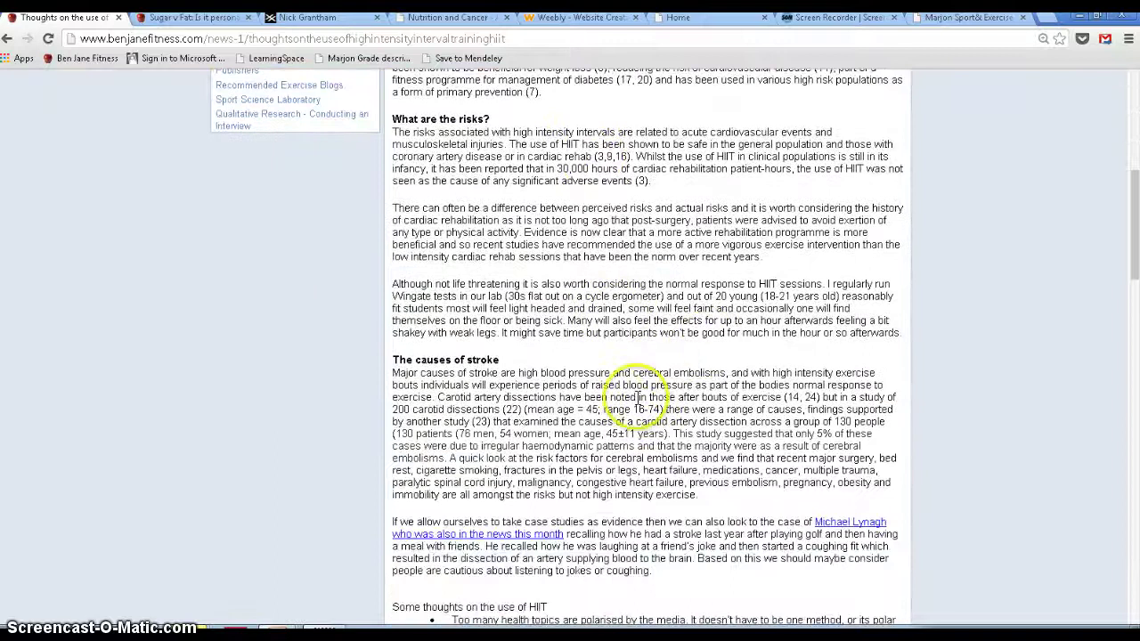
pyautogui.scroll(-2, 703, 392)
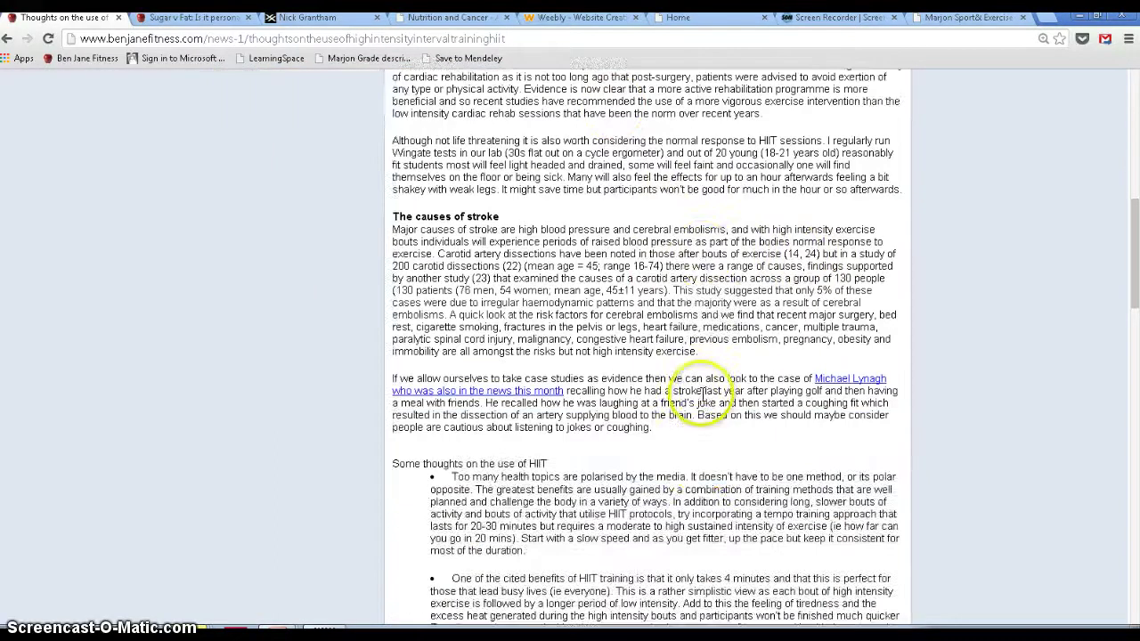
pyautogui.scroll(-9, 695, 388)
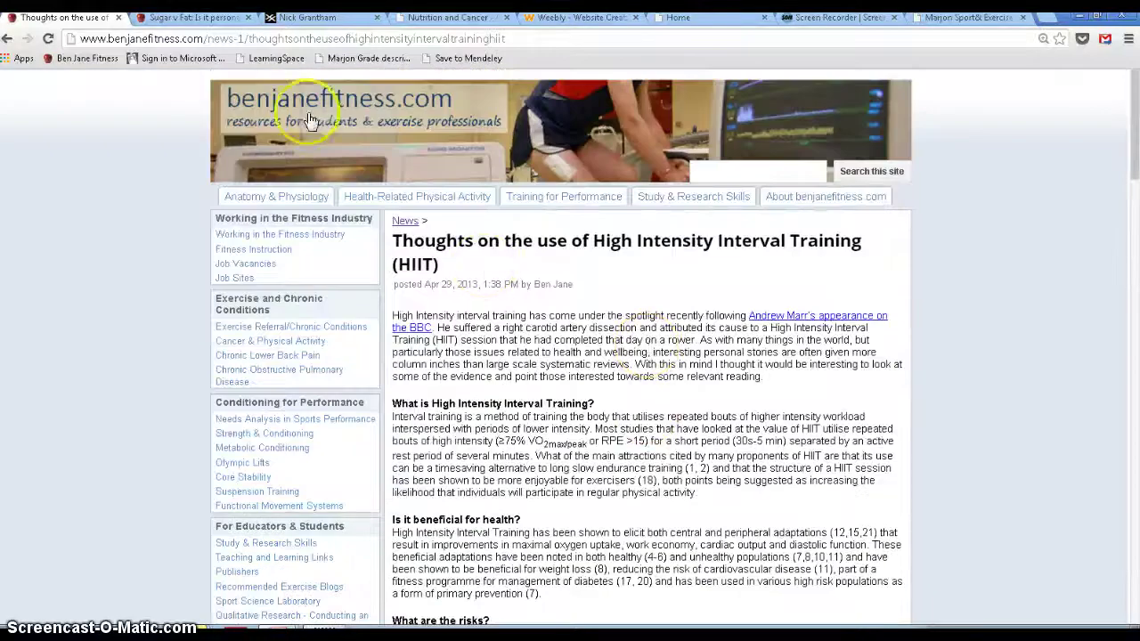
# Bring up the benjanefitness.com article 'Sugar v Fat: Is it personal?' and skim through it
pyautogui.click(223, 22)
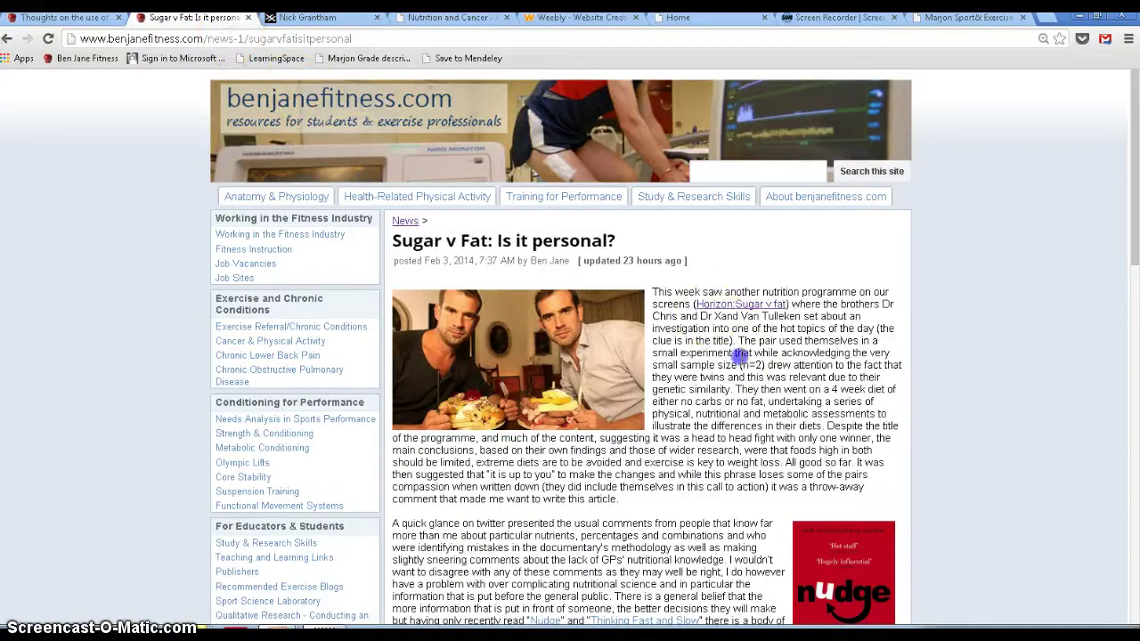
pyautogui.scroll(-8, 740, 356)
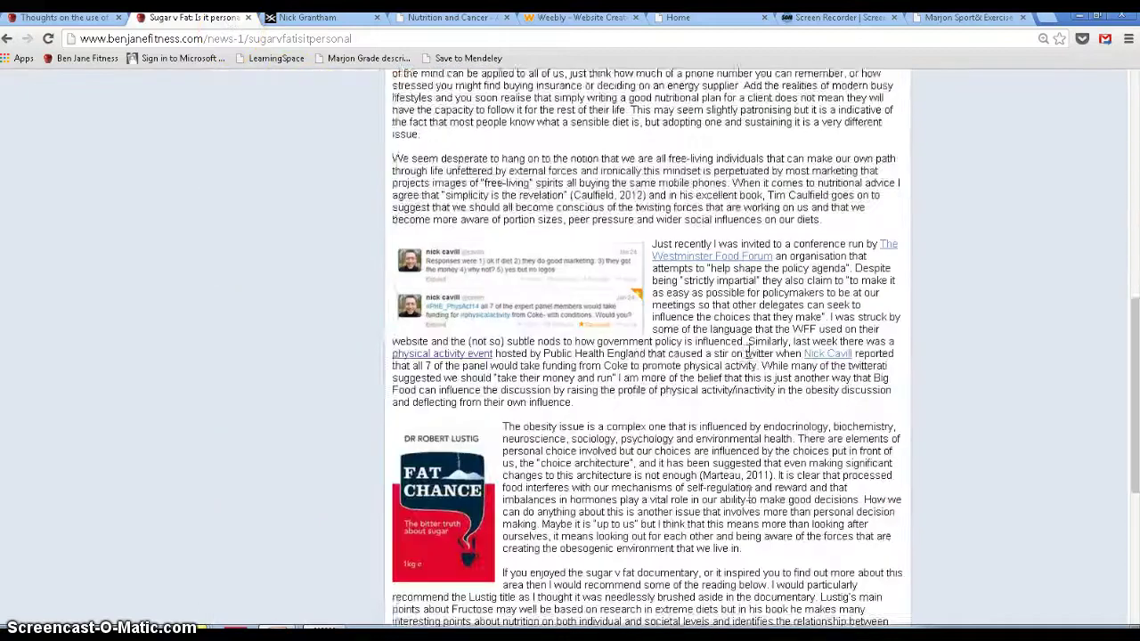
pyautogui.scroll(-3, 746, 350)
pyautogui.scroll(2, 621, 499)
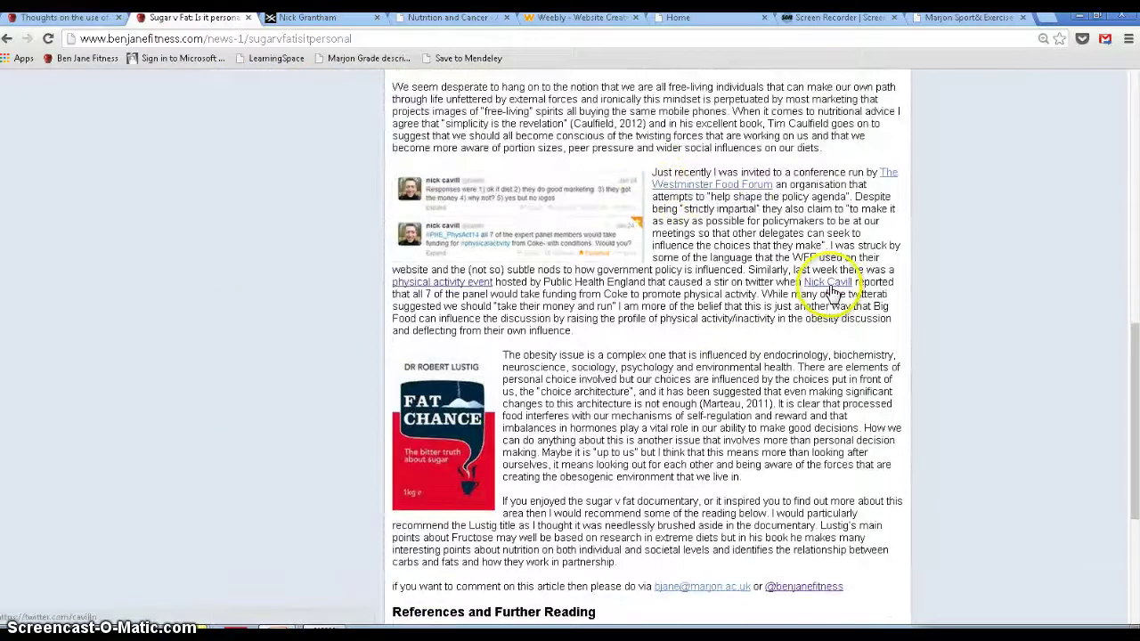
pyautogui.scroll(4, 743, 239)
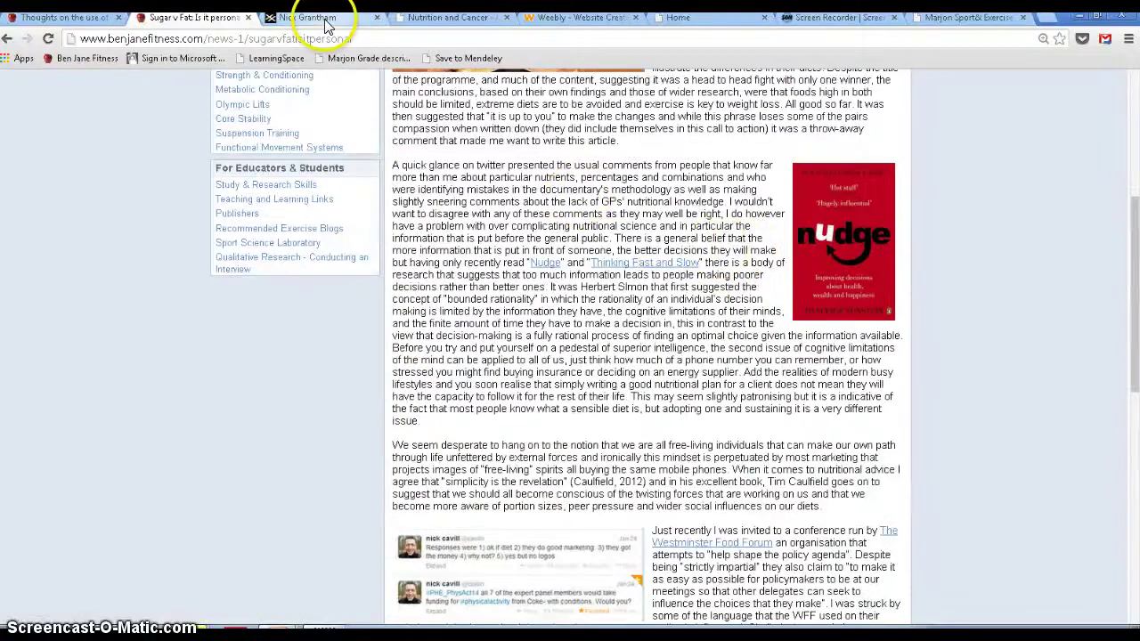
# Show the nickgrantham.com post 'Time flies when you're having fun' on altitude training and skim it
pyautogui.click(325, 19)
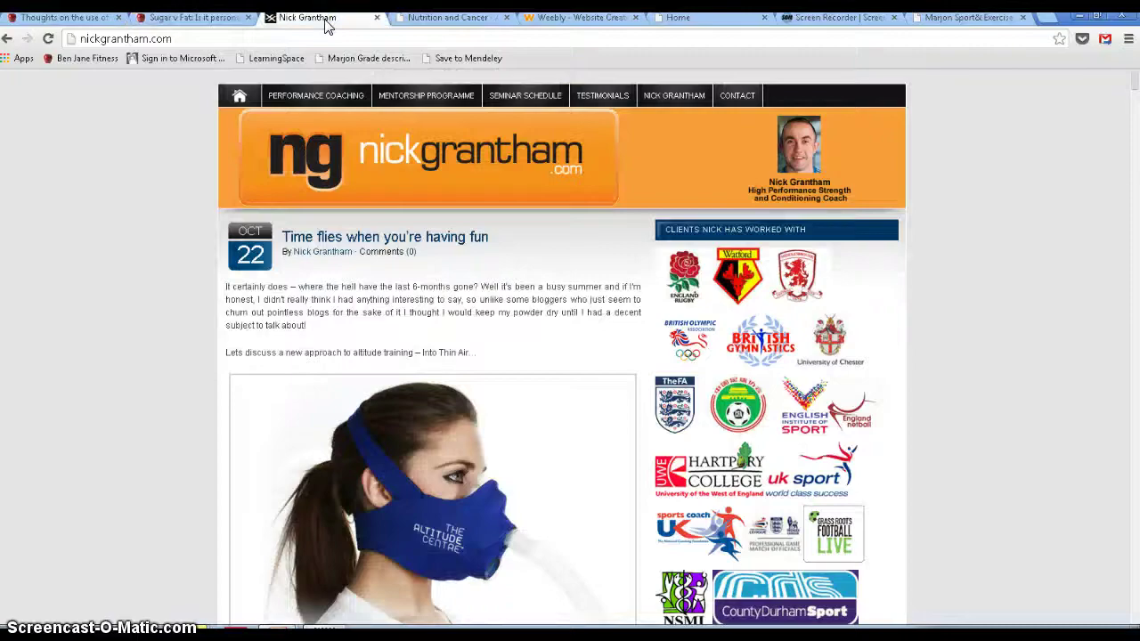
pyautogui.click(328, 26)
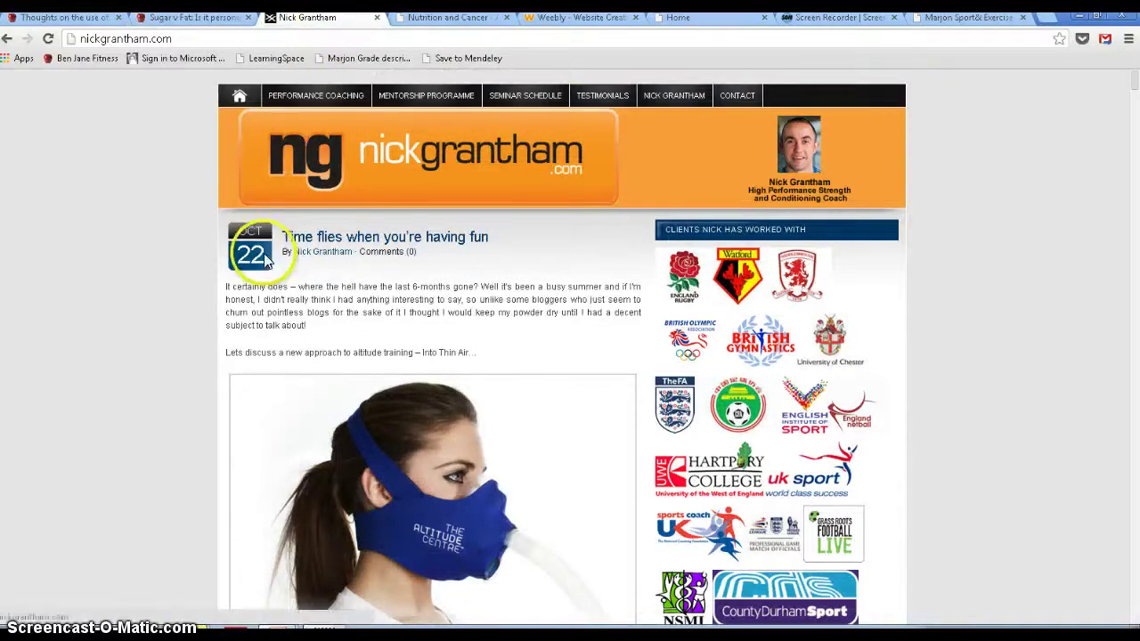
pyautogui.scroll(-3, 499, 289)
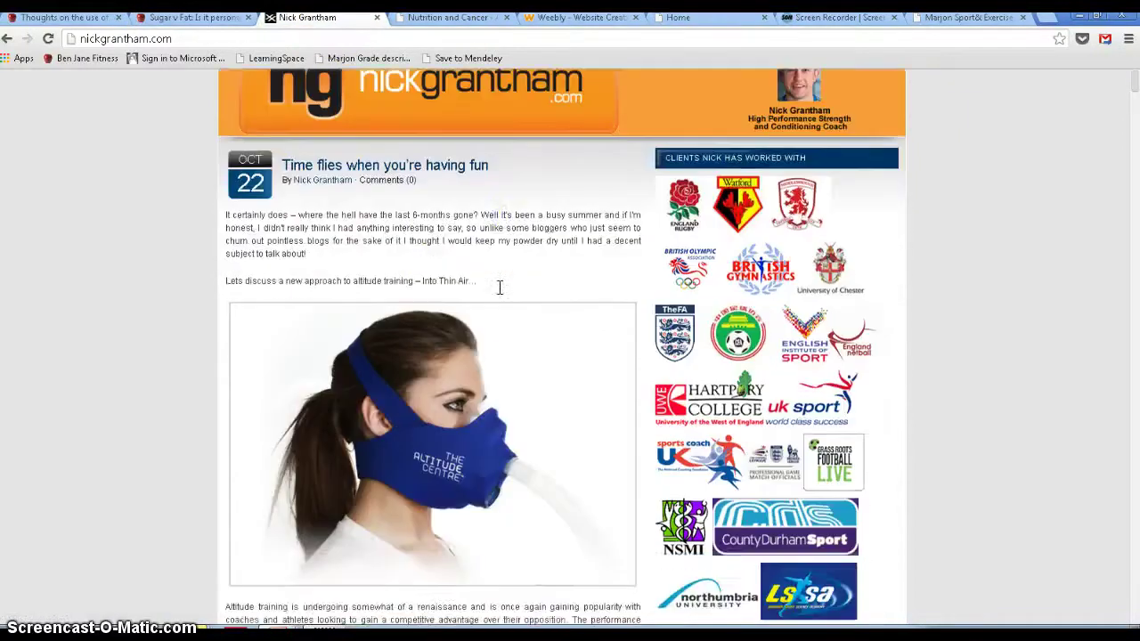
pyautogui.scroll(-4, 502, 294)
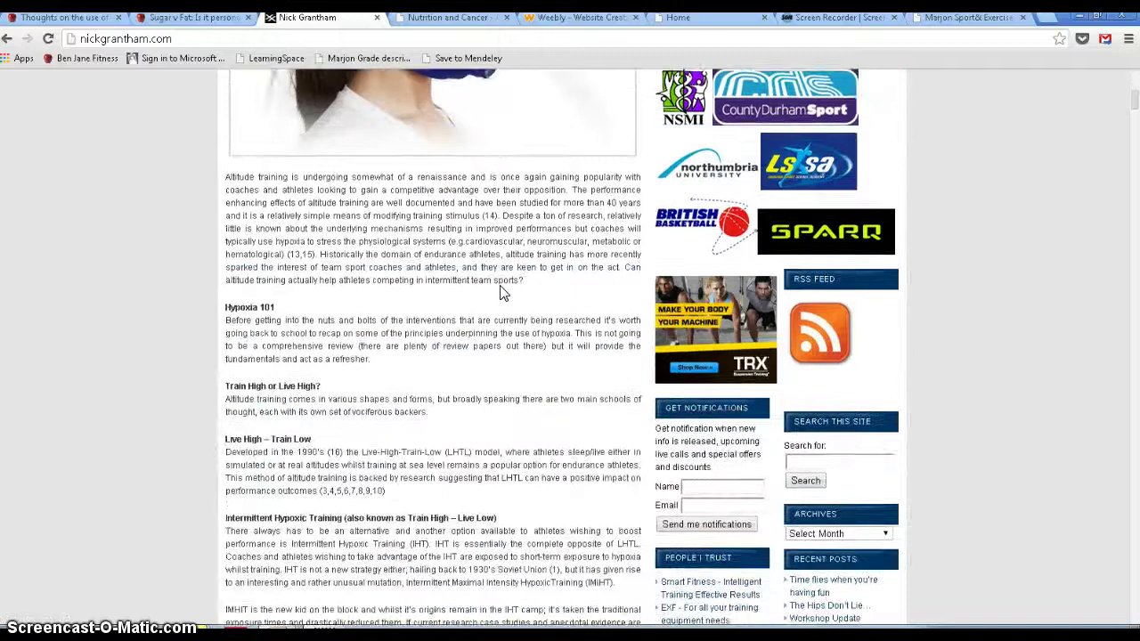
pyautogui.scroll(-12, 501, 294)
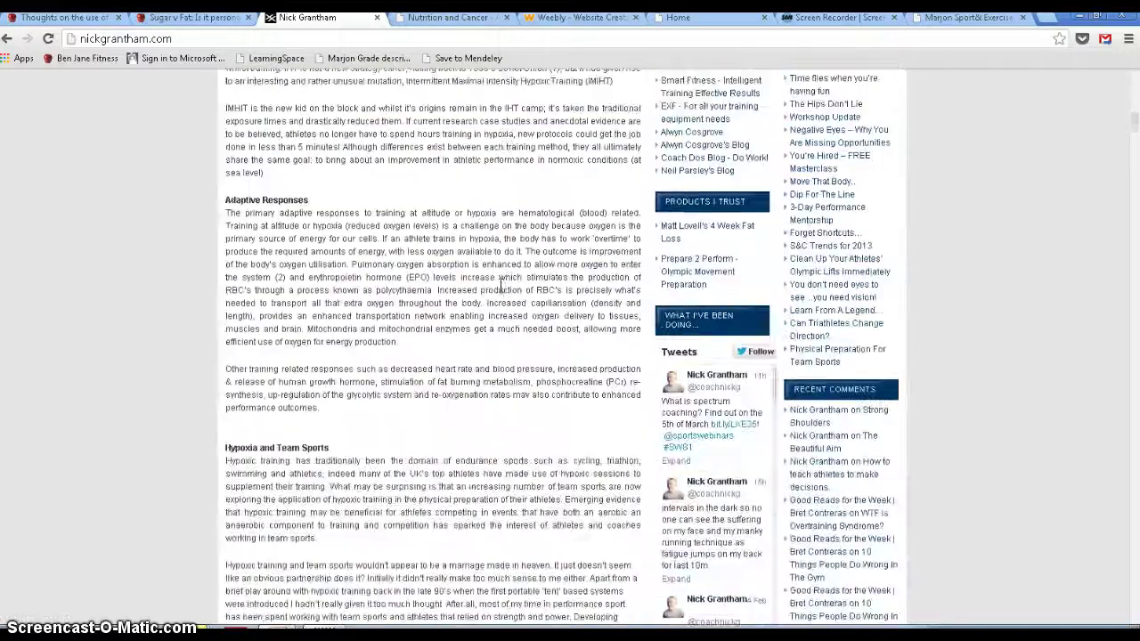
pyautogui.scroll(-11, 501, 292)
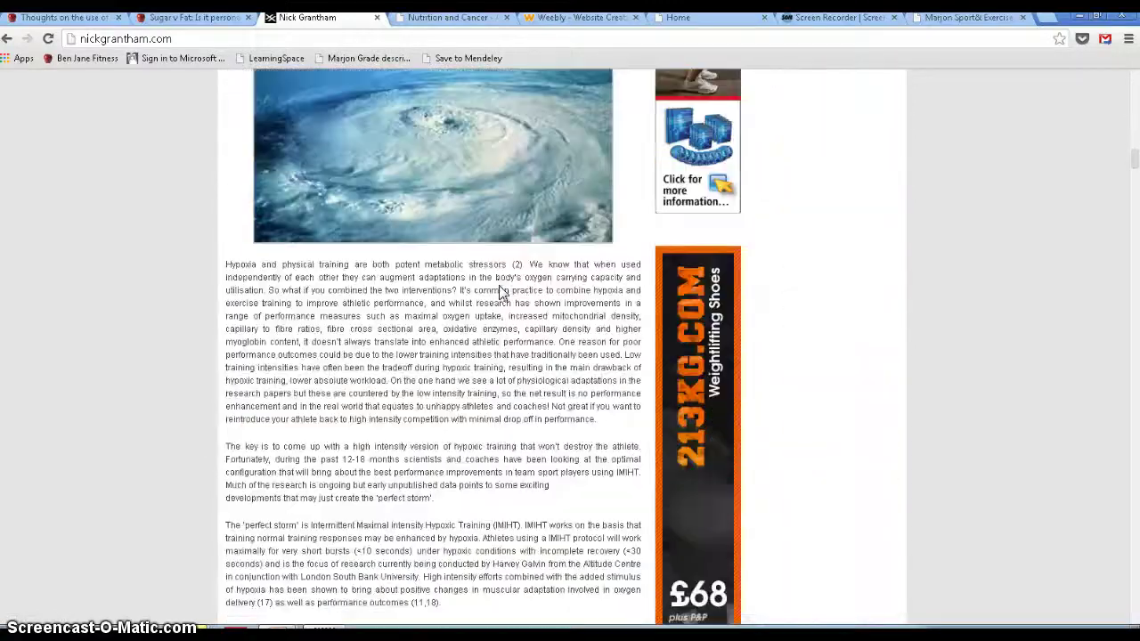
pyautogui.scroll(-6, 501, 292)
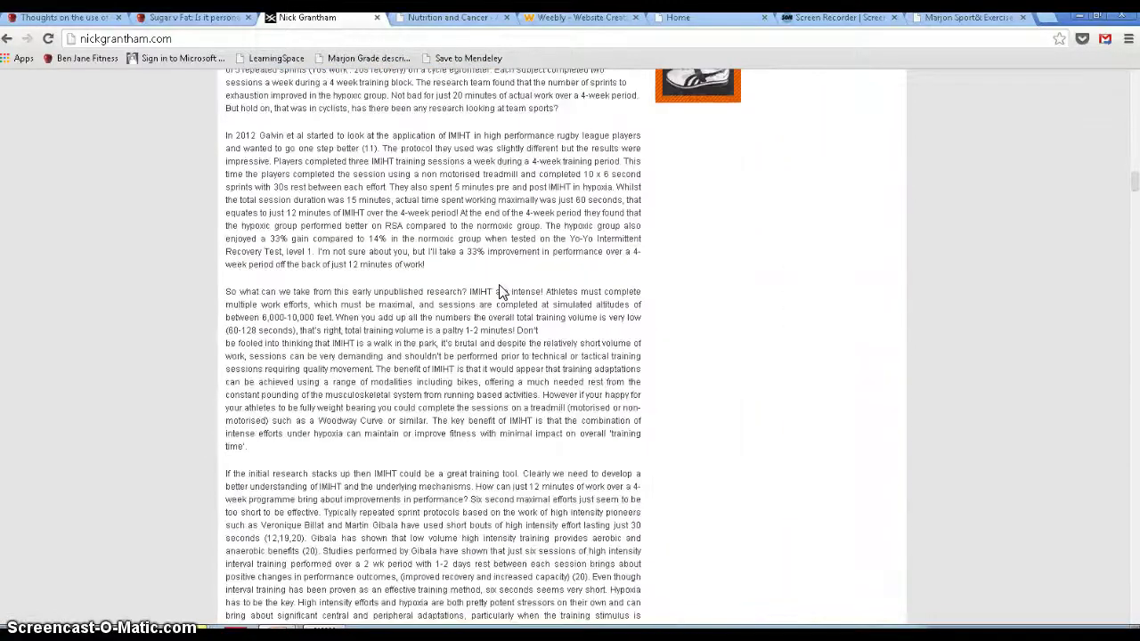
pyautogui.scroll(15, 501, 287)
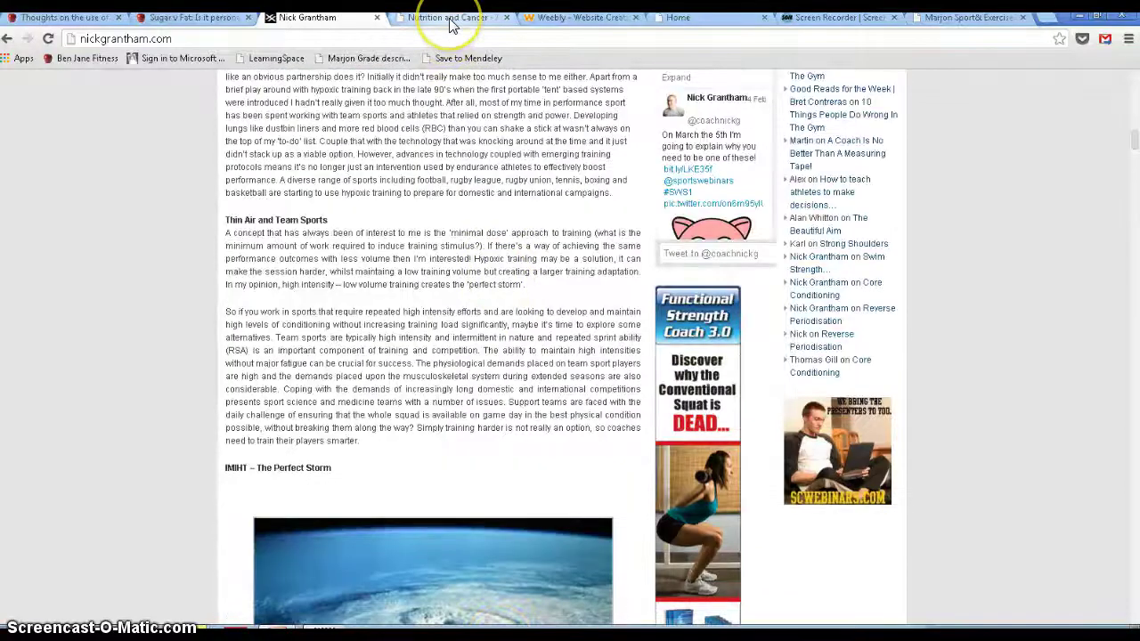
# Show the activechoices.weebly.com 'Nutrition and Cancer' page and skim its Overview, Fruit & Vegetables and Fluids sections
pyautogui.click(451, 18)
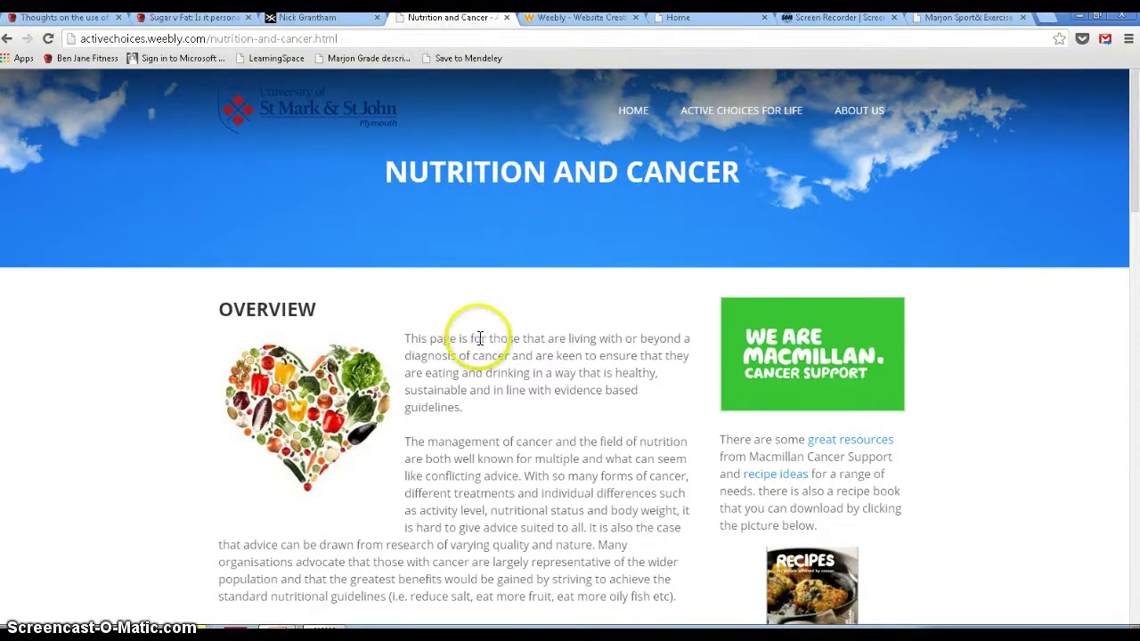
pyautogui.scroll(-2, 477, 345)
pyautogui.scroll(-3, 479, 347)
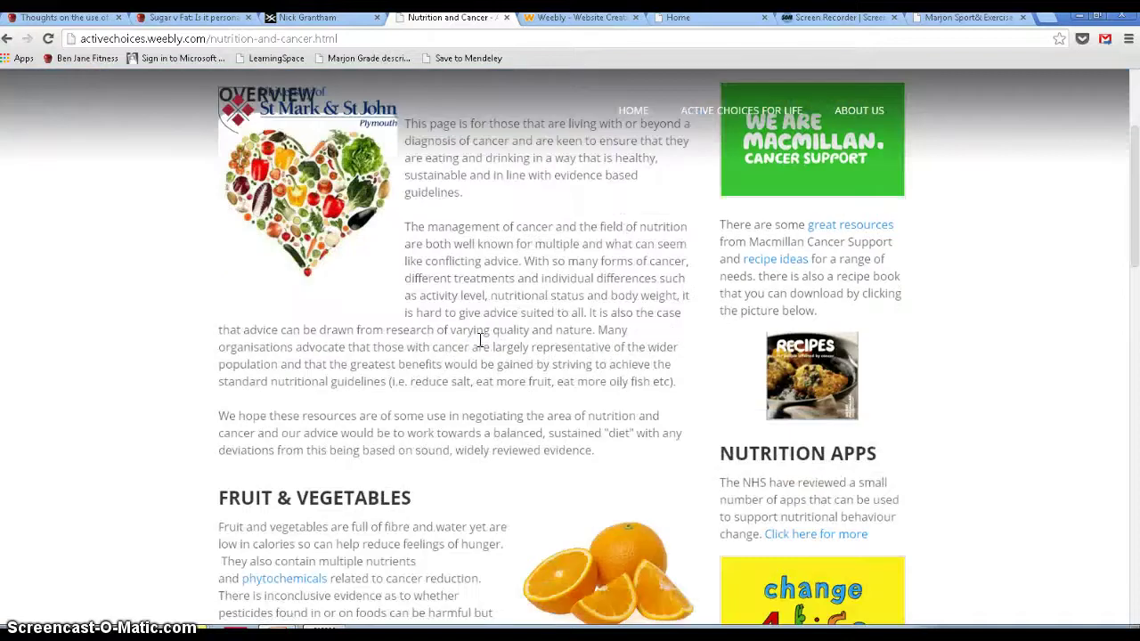
pyautogui.scroll(-3, 480, 343)
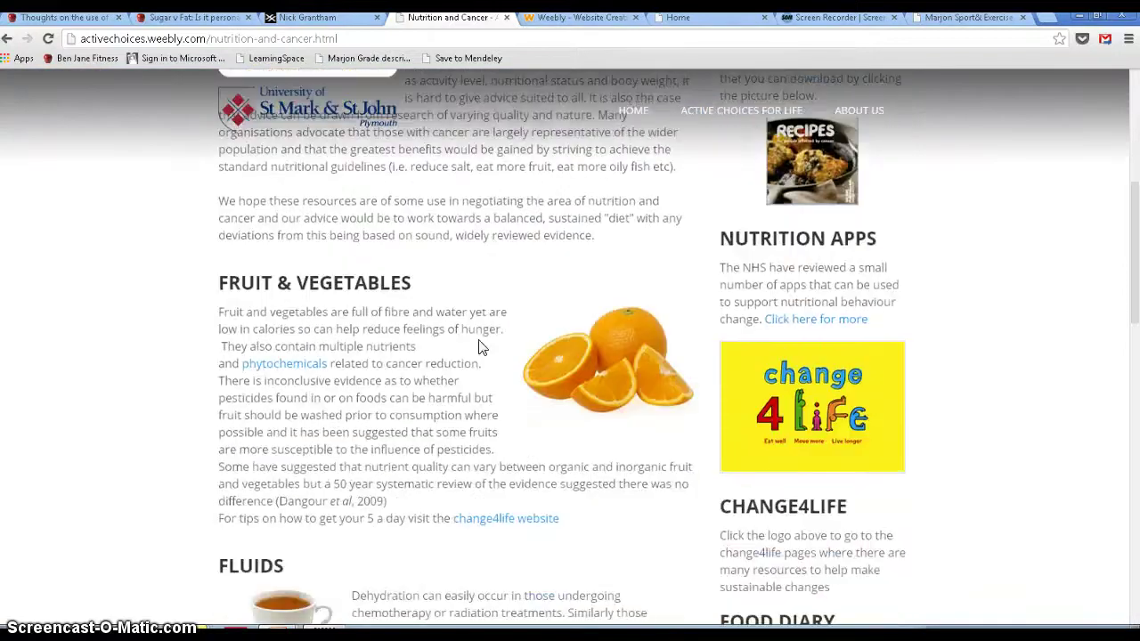
pyautogui.scroll(-14, 485, 446)
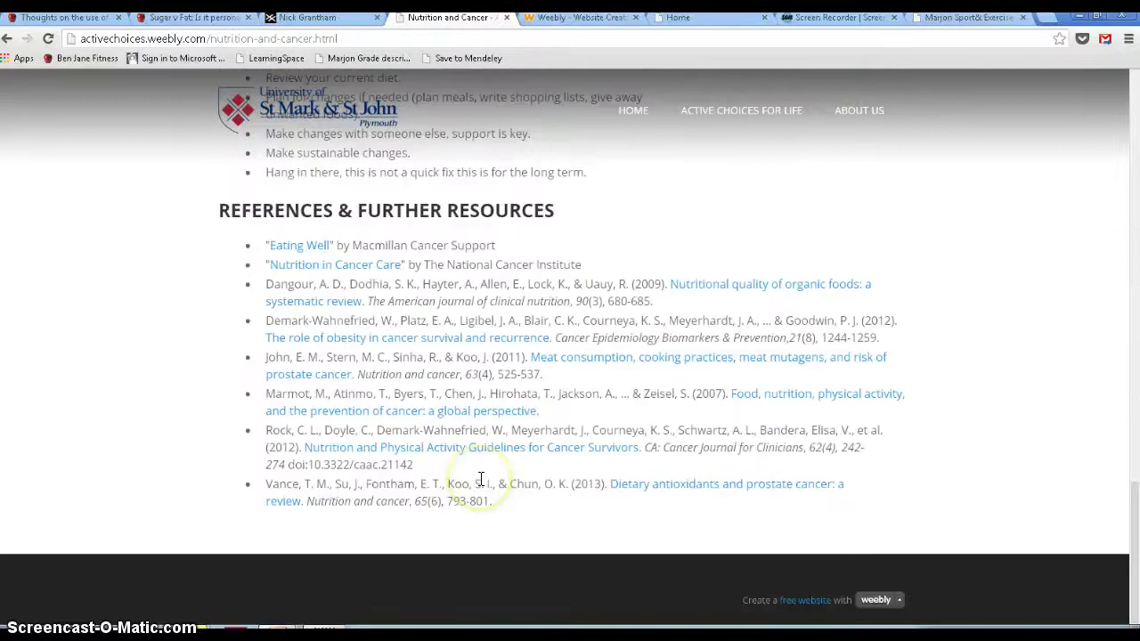
pyautogui.scroll(15, 494, 363)
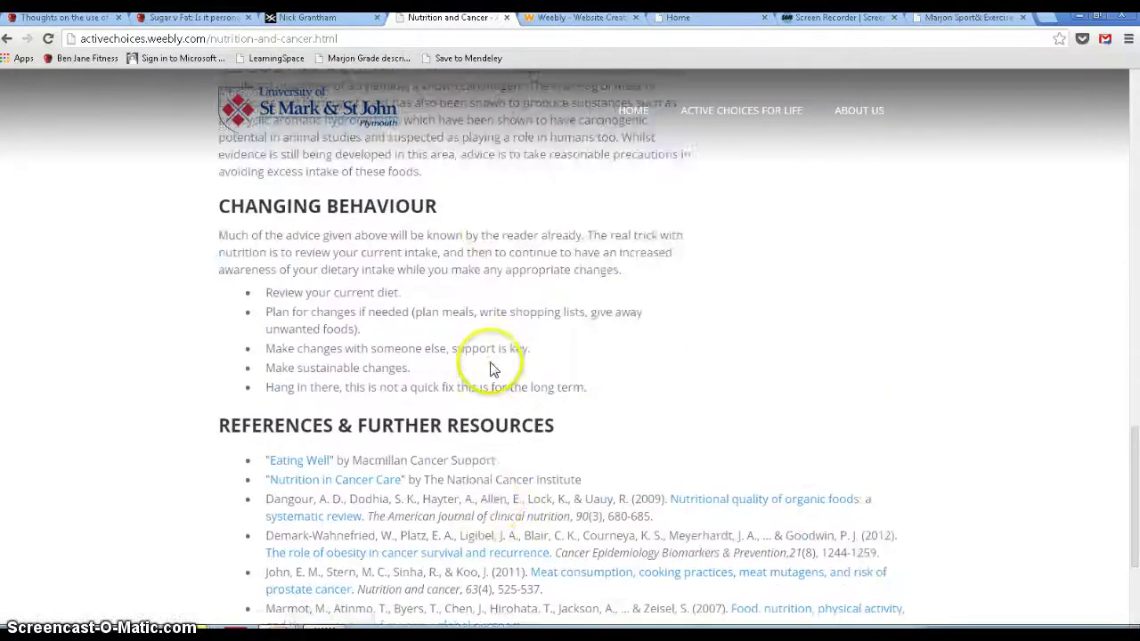
pyautogui.scroll(3, 488, 365)
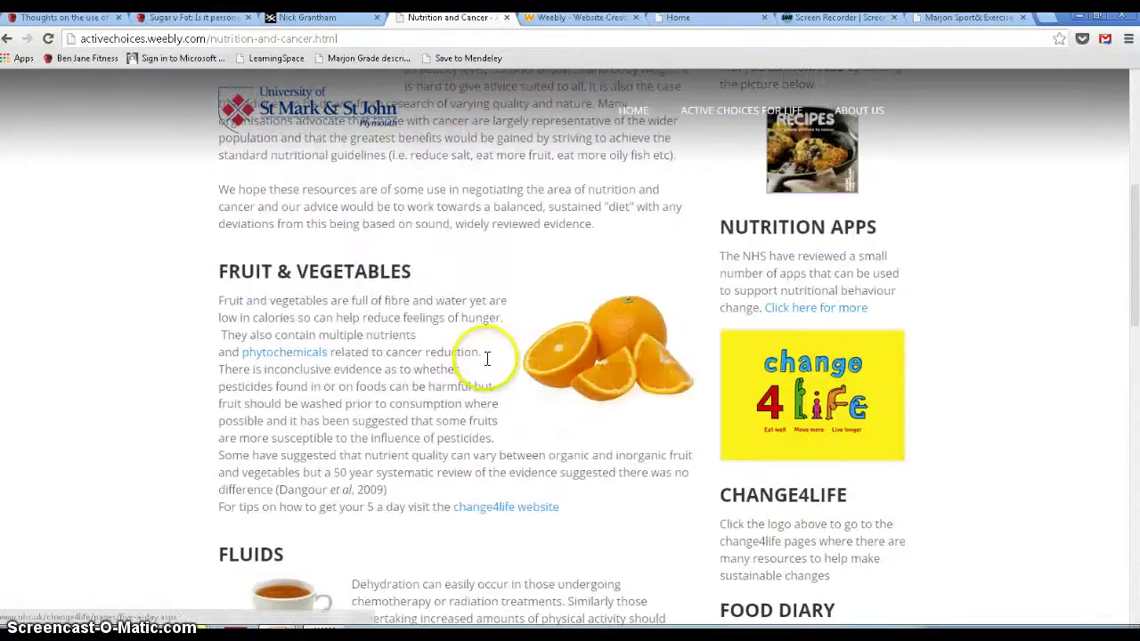
pyautogui.scroll(2, 595, 337)
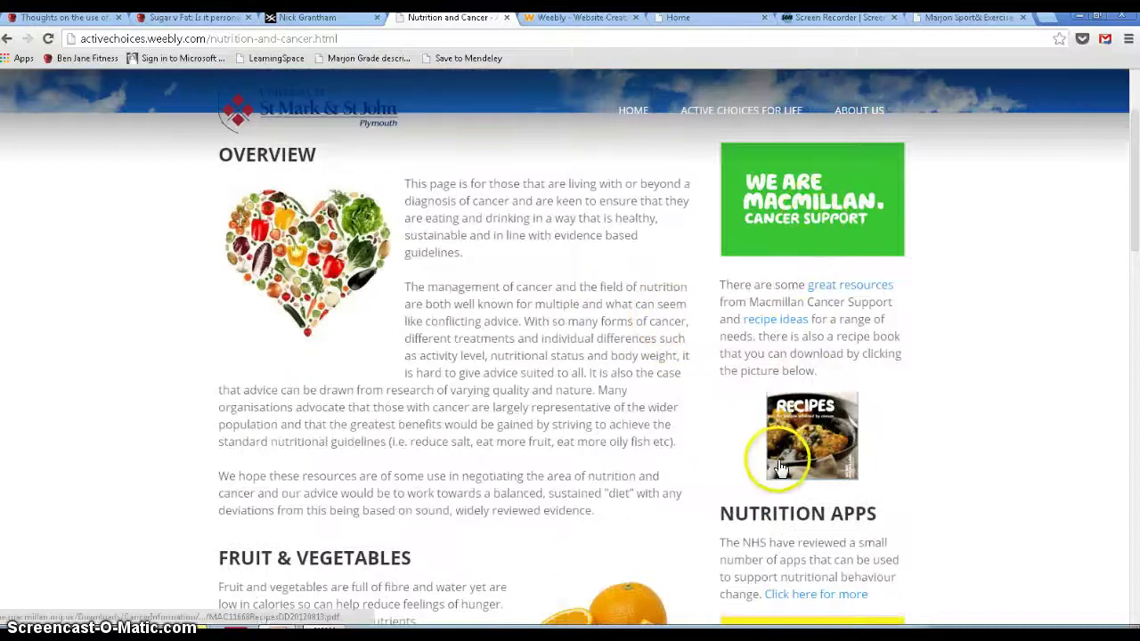
pyautogui.scroll(-3, 784, 473)
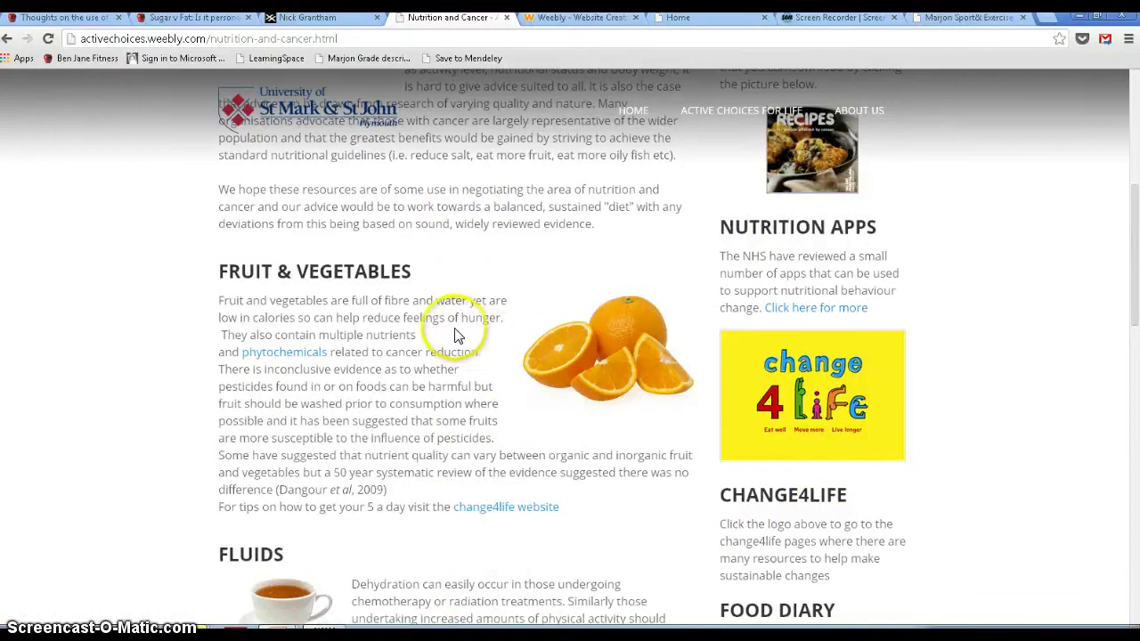
pyautogui.scroll(2, 454, 331)
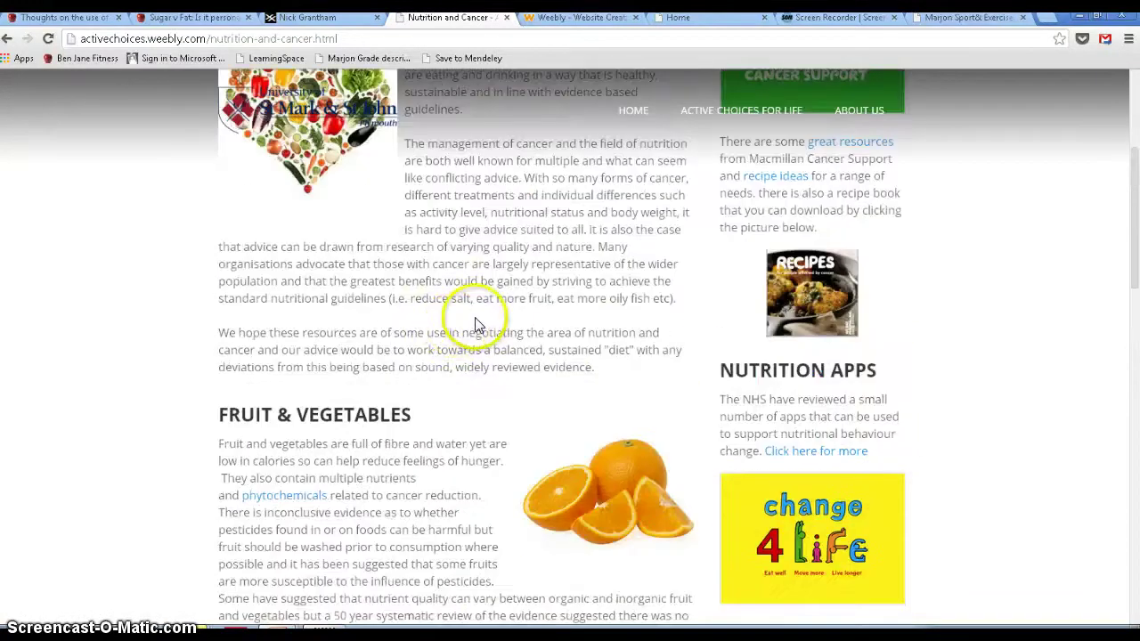